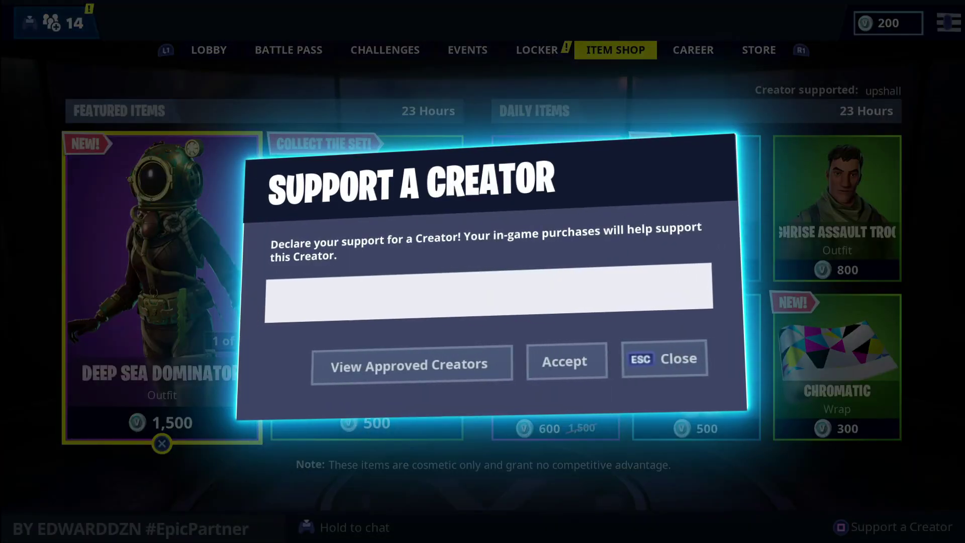
Step: Enter the creator code YoJacq in the Support a Creator dialog
{"action": "type", "text": "YoJacq"}
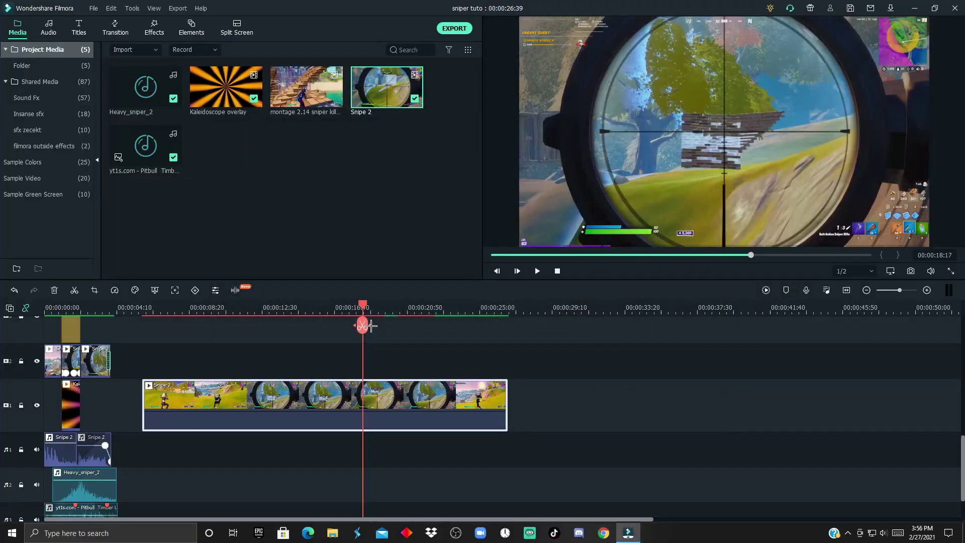
Step: Split the long Snipe 2 clip on the timeline at 00:00:19:42 and delete the part before the cut
{"action": "left_click_drag", "start_coordinate": [423, 326], "coordinate": [388, 327]}
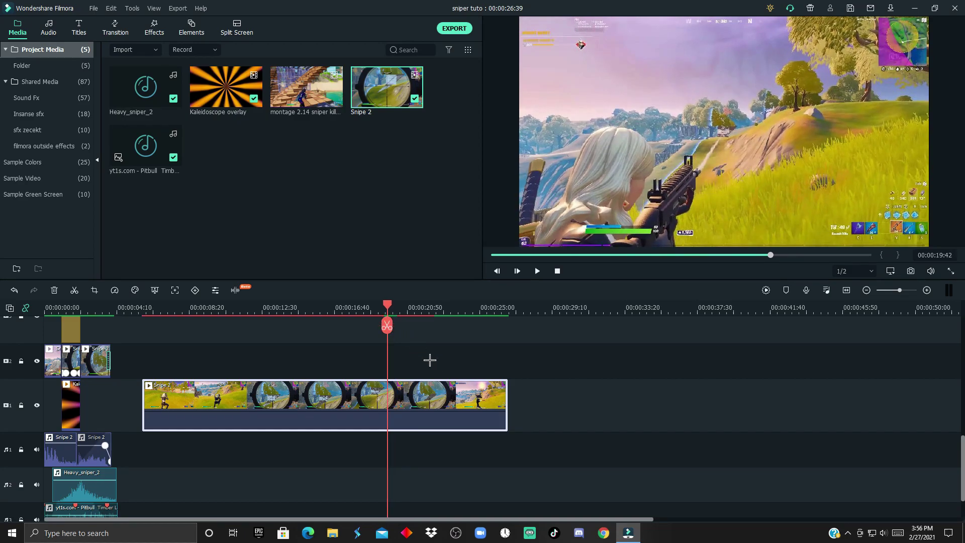
{"action": "key", "text": "ctrl+b"}
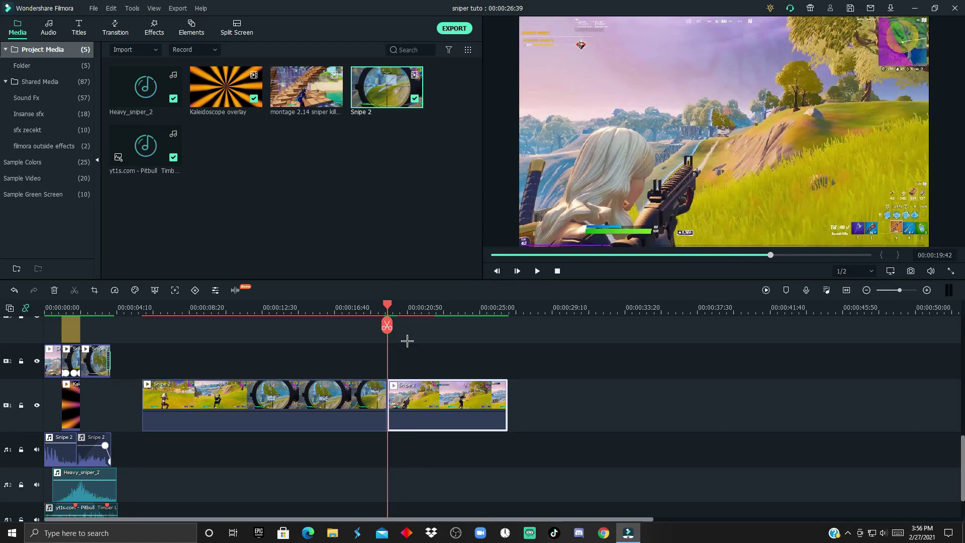
{"action": "left_click", "coordinate": [317, 406]}
{"action": "key", "text": "Delete"}
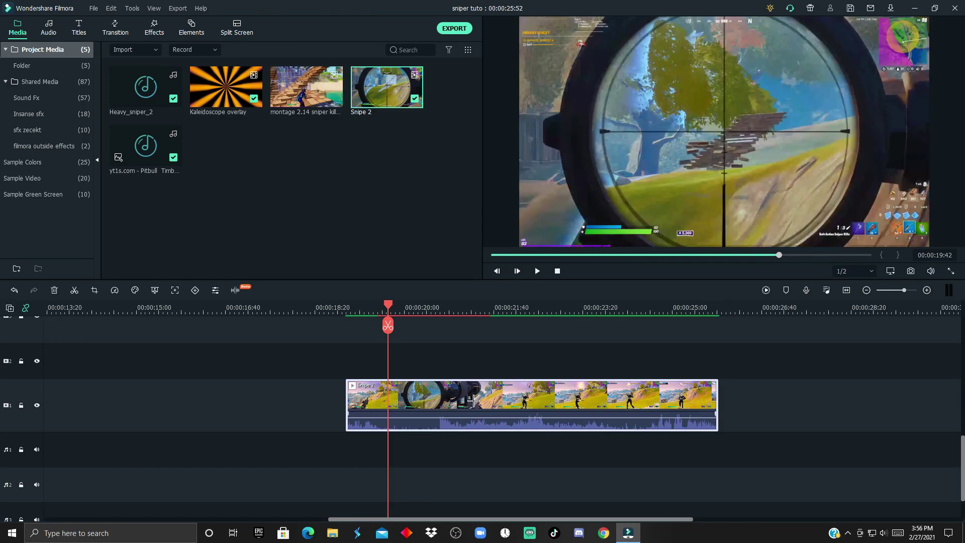
Step: Detach the audio of the remaining Snipe 2 clip and lower the detached audio's volume to silence
{"action": "right_click", "coordinate": [466, 400]}
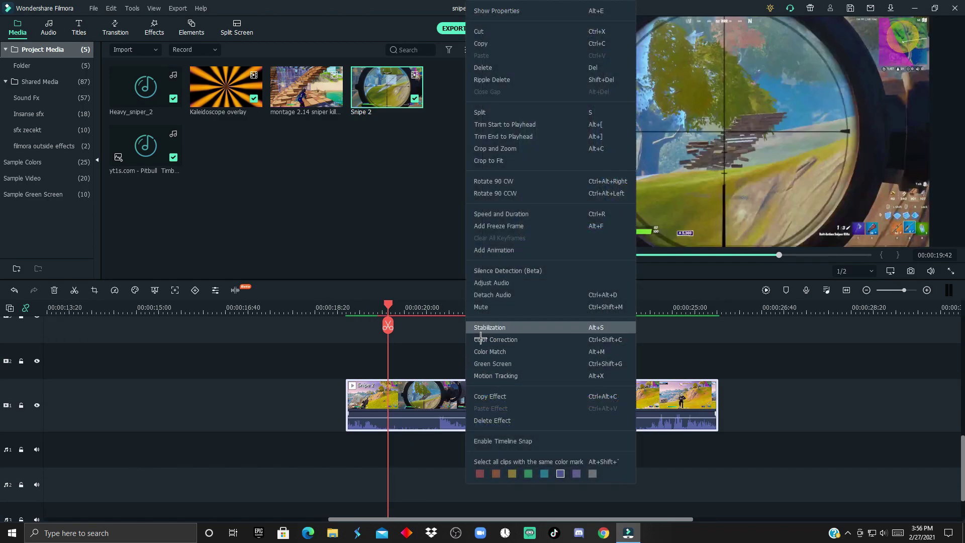
{"action": "left_click", "coordinate": [505, 299]}
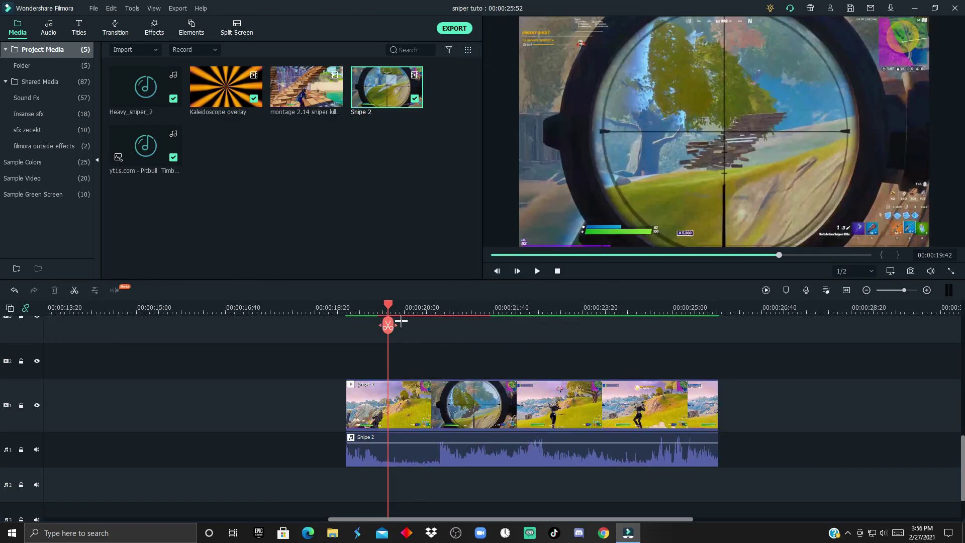
{"action": "left_click_drag", "start_coordinate": [399, 307], "coordinate": [495, 307]}
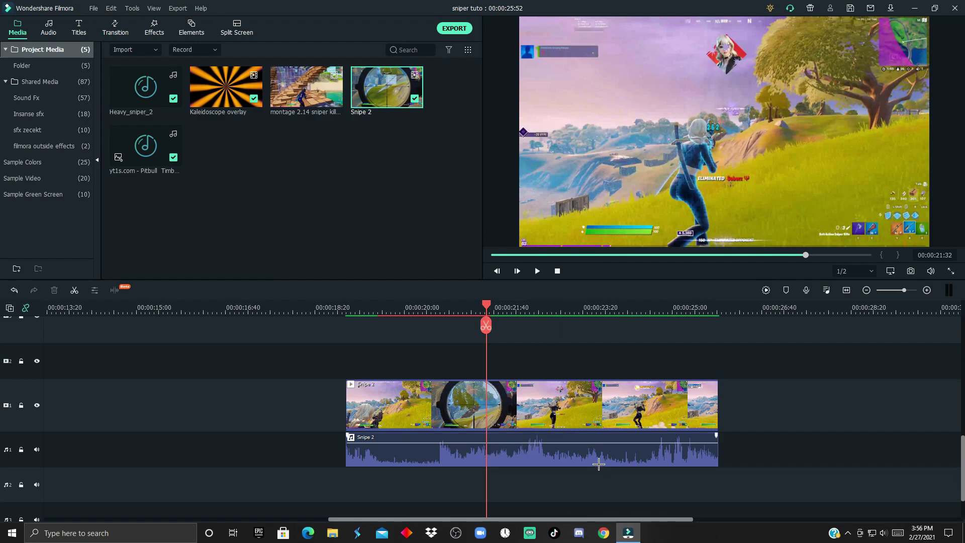
{"action": "left_click_drag", "start_coordinate": [508, 443], "coordinate": [511, 485]}
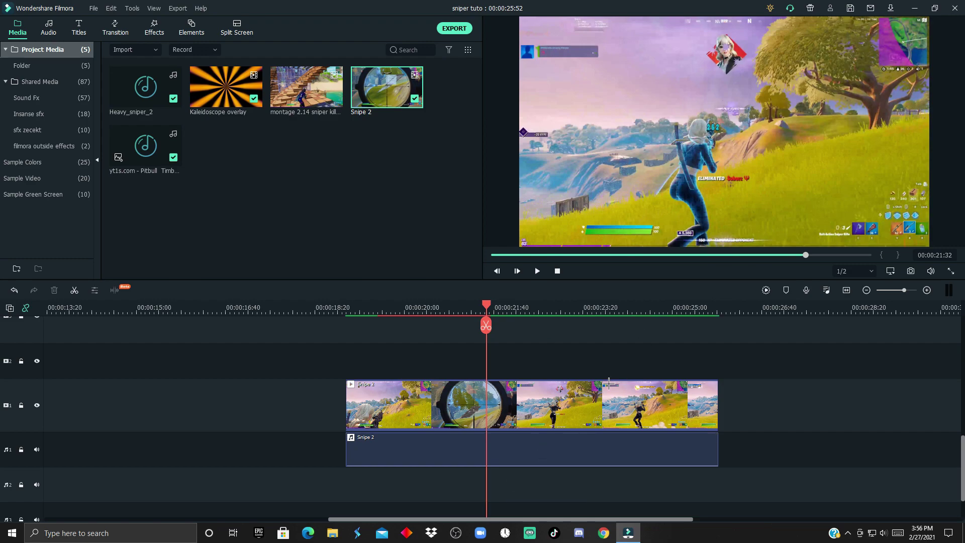
Step: Split the Snipe 2 video at 00:00:19:44 and 00:00:20:48 to isolate the scoped section
{"action": "left_click_drag", "start_coordinate": [497, 315], "coordinate": [392, 343]}
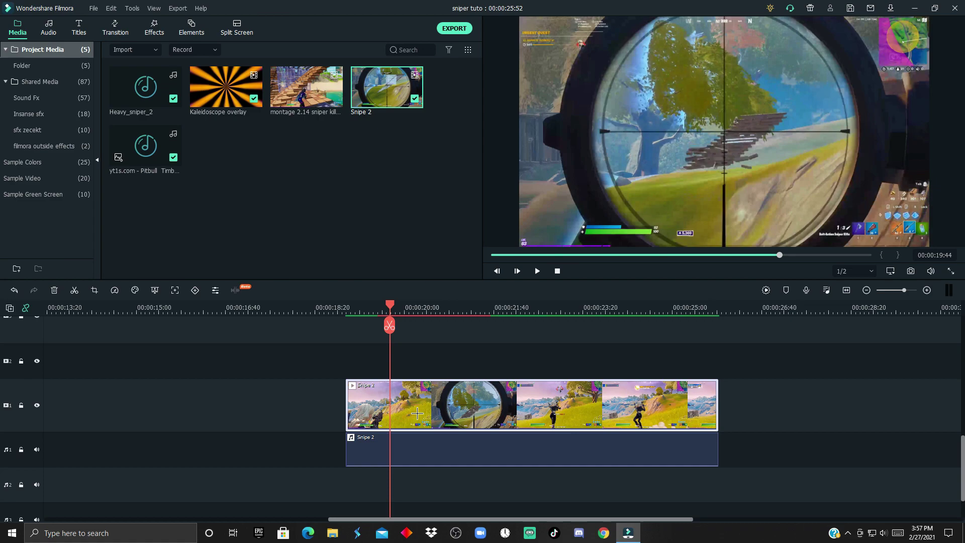
{"action": "left_click", "coordinate": [391, 325]}
{"action": "left_click_drag", "start_coordinate": [403, 323], "coordinate": [456, 297]}
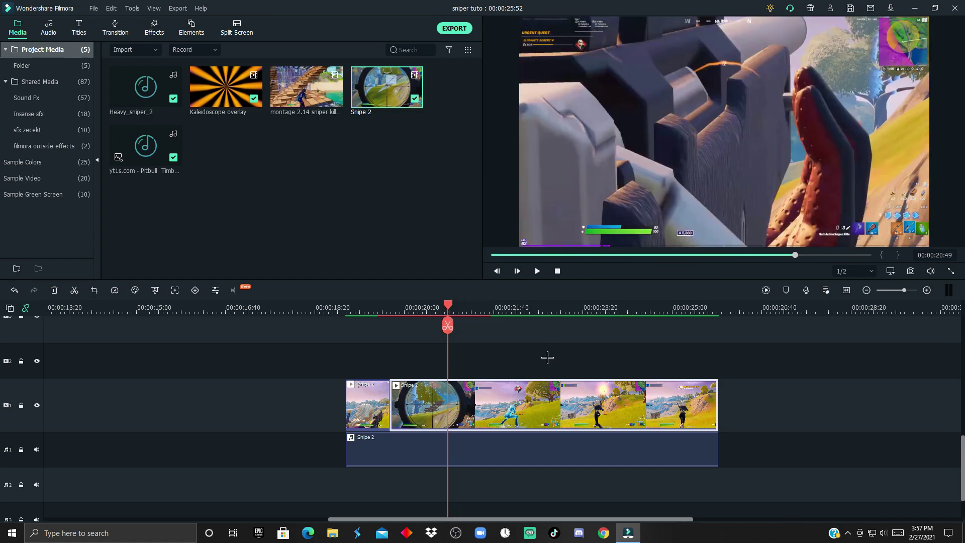
{"action": "key", "text": "Left"}
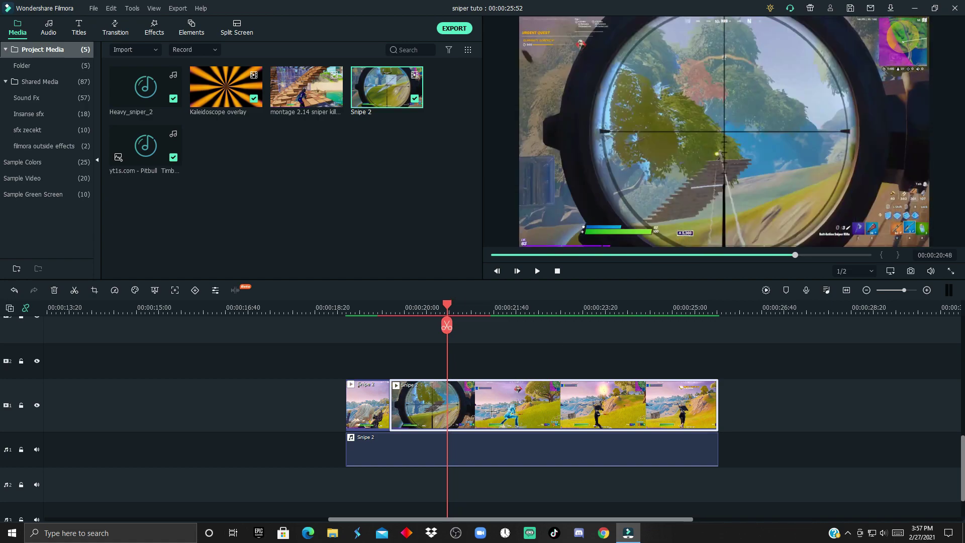
{"action": "key", "text": "ctrl+b"}
{"action": "scroll", "coordinate": [475, 330], "scroll_direction": "up", "scroll_amount": 3}
Step: Copy the isolated scope segment and paste the duplicate at 00:00:19:44 on the track above it
{"action": "left_click", "coordinate": [340, 408]}
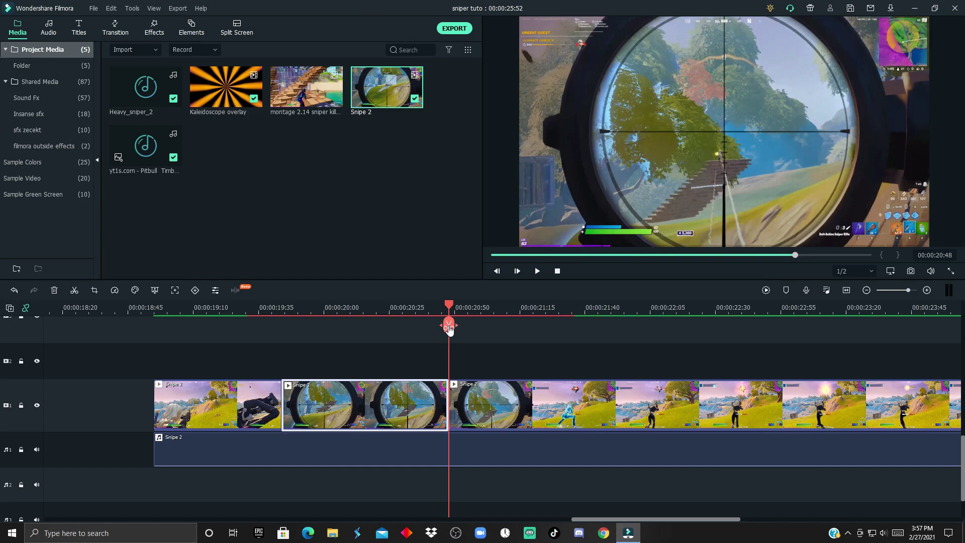
{"action": "left_click", "coordinate": [357, 311]}
{"action": "left_click", "coordinate": [103, 380]}
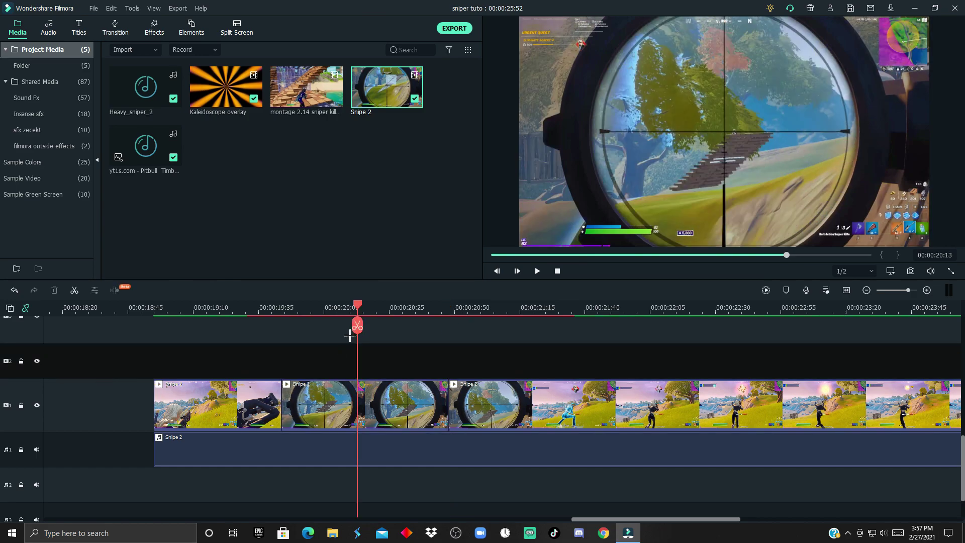
{"action": "left_click_drag", "start_coordinate": [350, 336], "coordinate": [288, 328]}
{"action": "key", "text": "ctrl+v"}
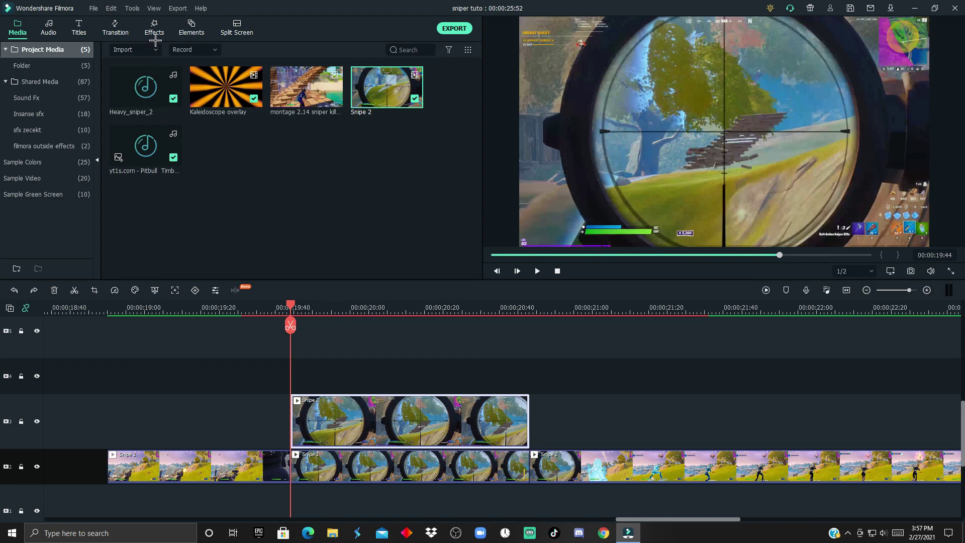
Step: Apply the Image Mask utility effect to the duplicated scope clip on the upper track
{"action": "left_click", "coordinate": [154, 28]}
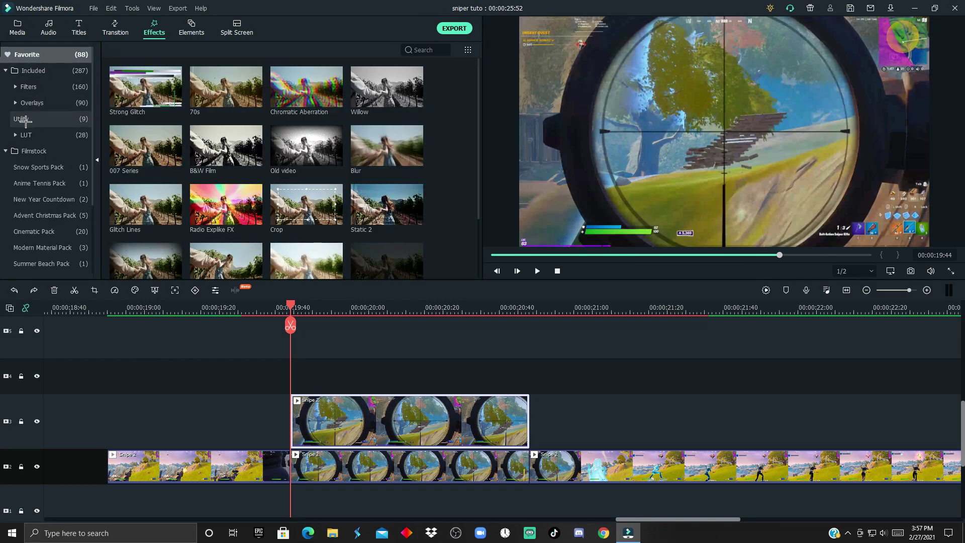
{"action": "left_click", "coordinate": [25, 118]}
{"action": "left_click_drag", "start_coordinate": [117, 159], "coordinate": [350, 421]}
Step: Set the duplicate's image mask width to 82 and feather to 100, hiding the lower video track only while adjusting
{"action": "double_click", "coordinate": [351, 421]}
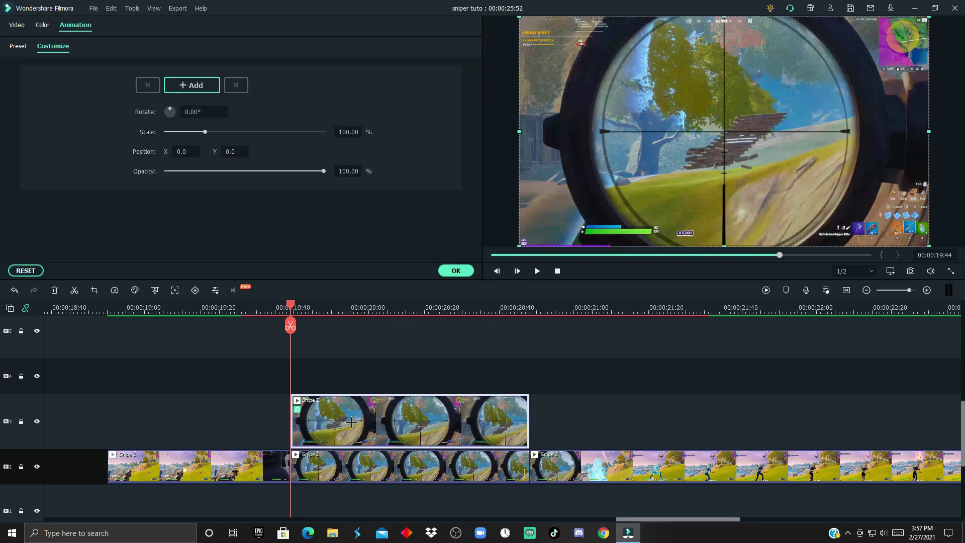
{"action": "left_click", "coordinate": [17, 26]}
{"action": "scroll", "coordinate": [146, 160], "scroll_direction": "down", "scroll_amount": 1}
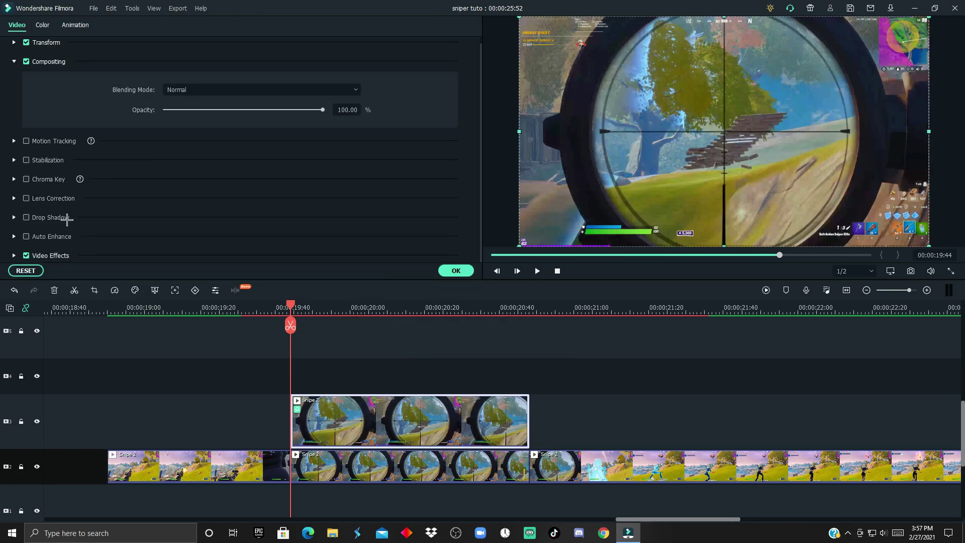
{"action": "left_click", "coordinate": [15, 257]}
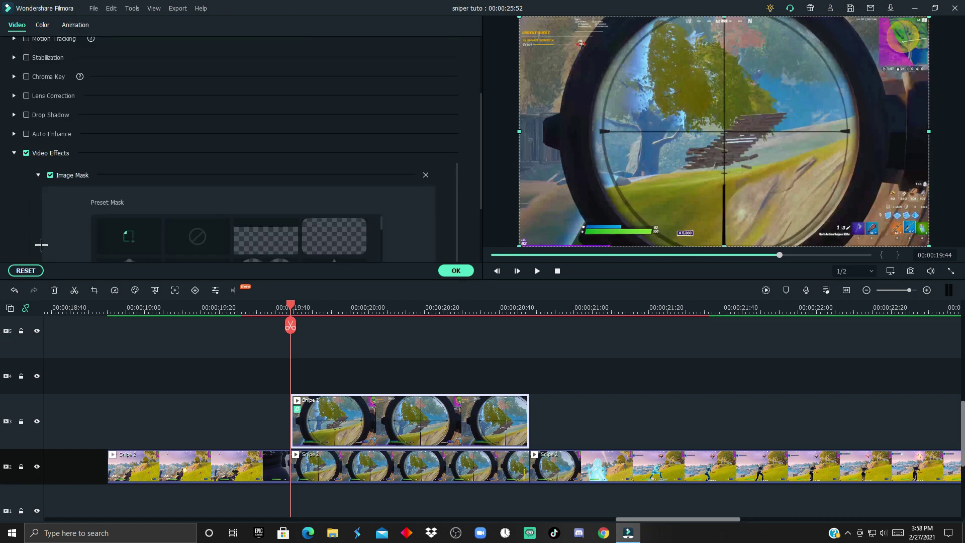
{"action": "scroll", "coordinate": [42, 245], "scroll_direction": "down", "scroll_amount": 3}
{"action": "scroll", "coordinate": [57, 460], "scroll_direction": "down", "scroll_amount": 1}
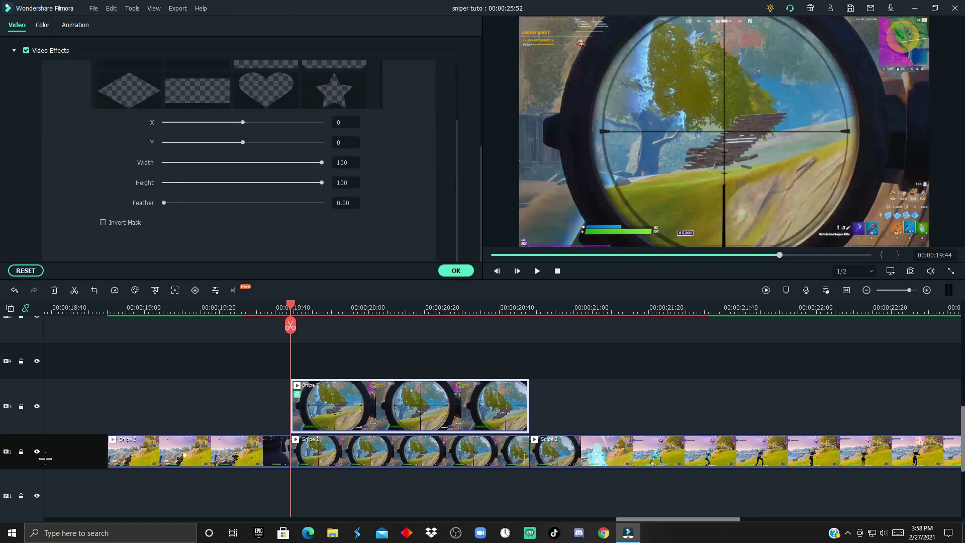
{"action": "left_click", "coordinate": [36, 451]}
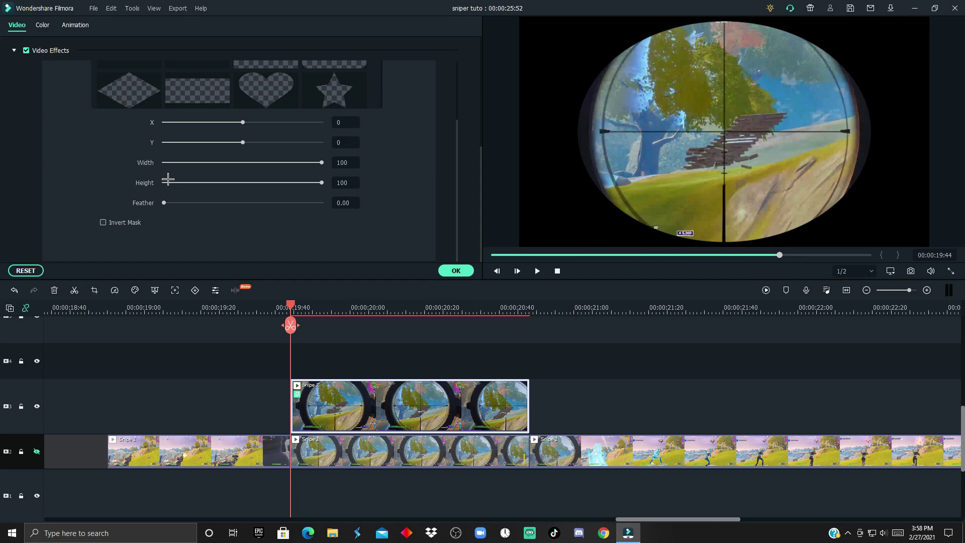
{"action": "left_click_drag", "start_coordinate": [331, 172], "coordinate": [302, 182]}
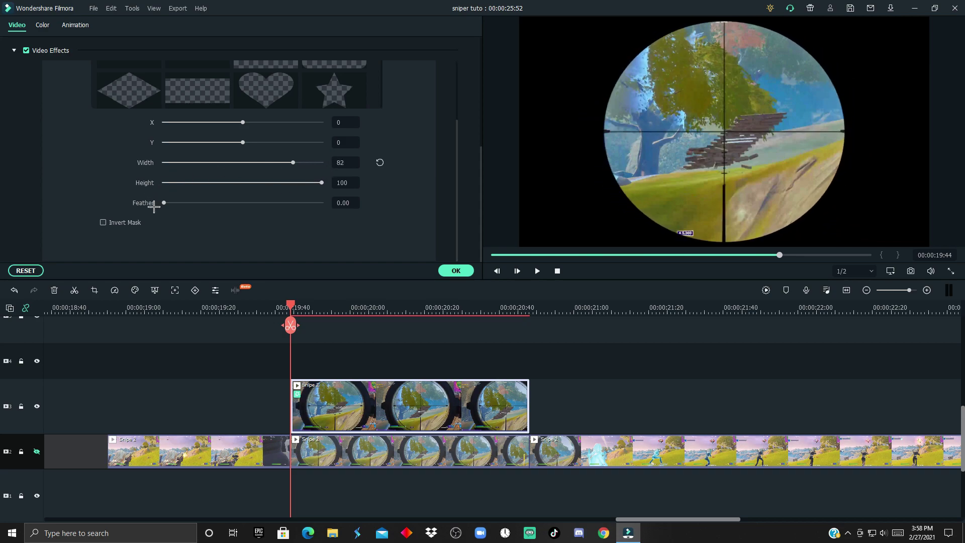
{"action": "left_click_drag", "start_coordinate": [163, 203], "coordinate": [353, 218]}
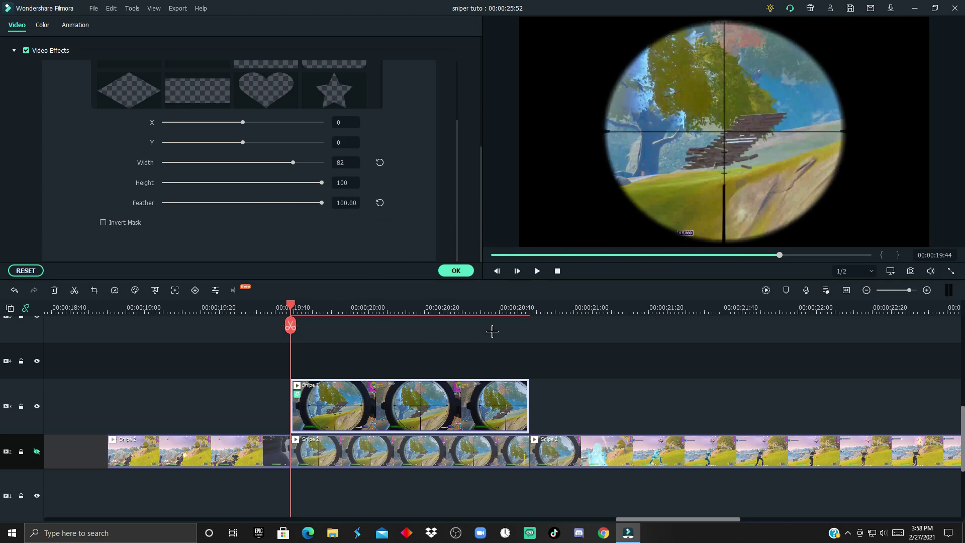
{"action": "left_click", "coordinate": [455, 270]}
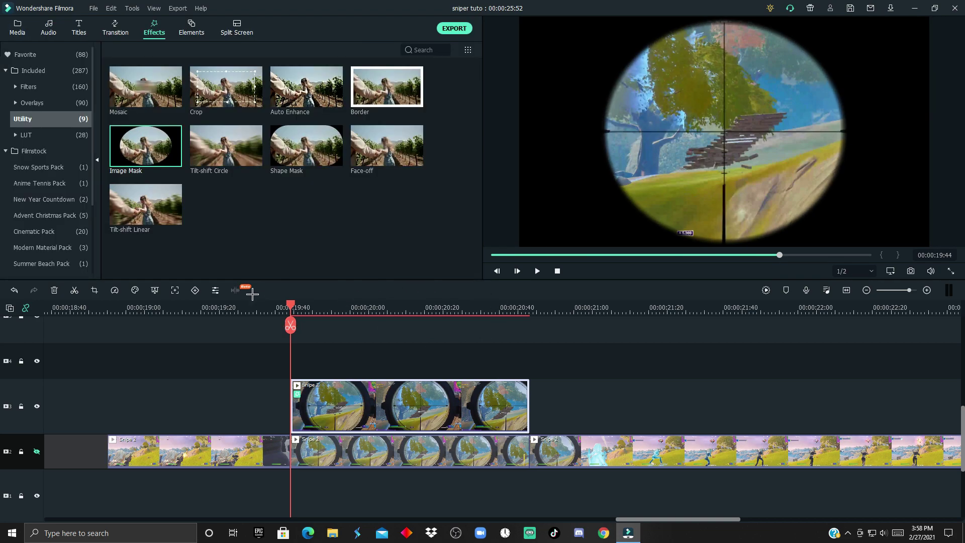
{"action": "left_click", "coordinate": [38, 452]}
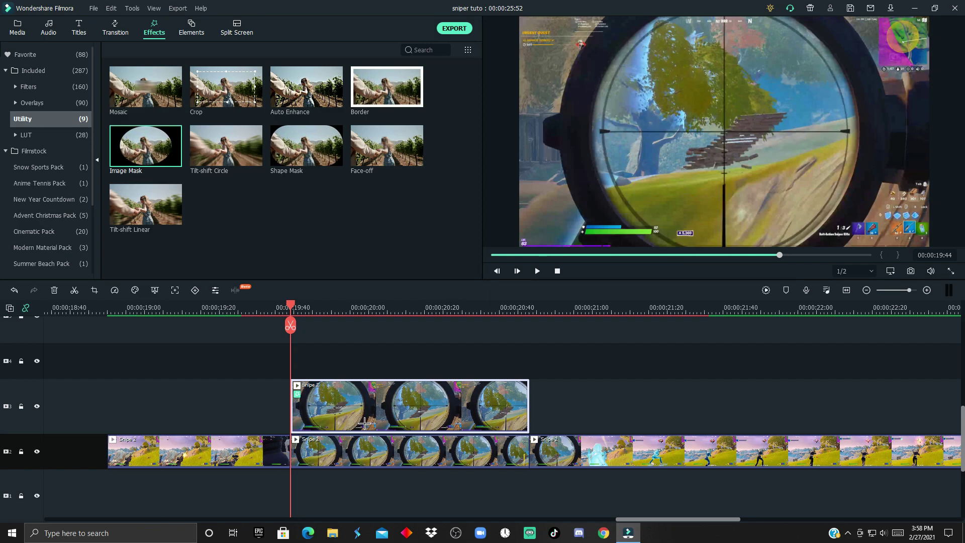
Step: Add a starting custom animation keyframe to the masked scope clip at 00:00:19:44
{"action": "double_click", "coordinate": [317, 421]}
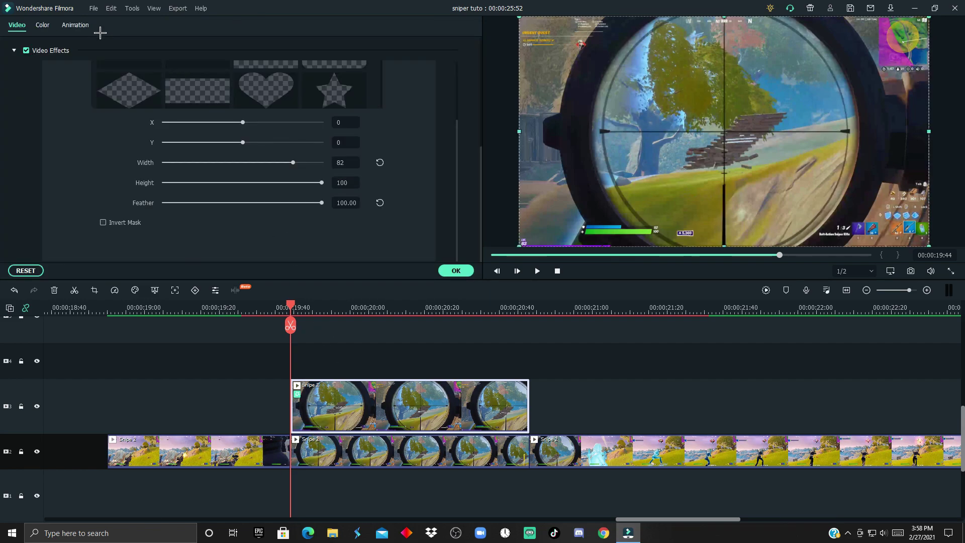
{"action": "left_click", "coordinate": [75, 26]}
{"action": "left_click", "coordinate": [176, 85]}
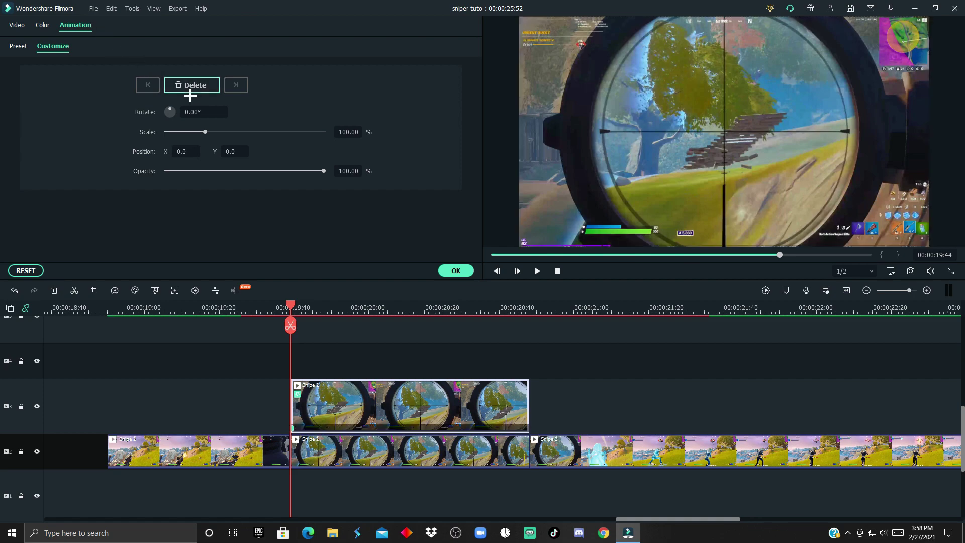
Step: Keyframe the masked clip at 10° rotation and 54.78% scale, placing that keyframe at about 00:00:19:54
{"action": "left_click_drag", "start_coordinate": [296, 313], "coordinate": [354, 313]}
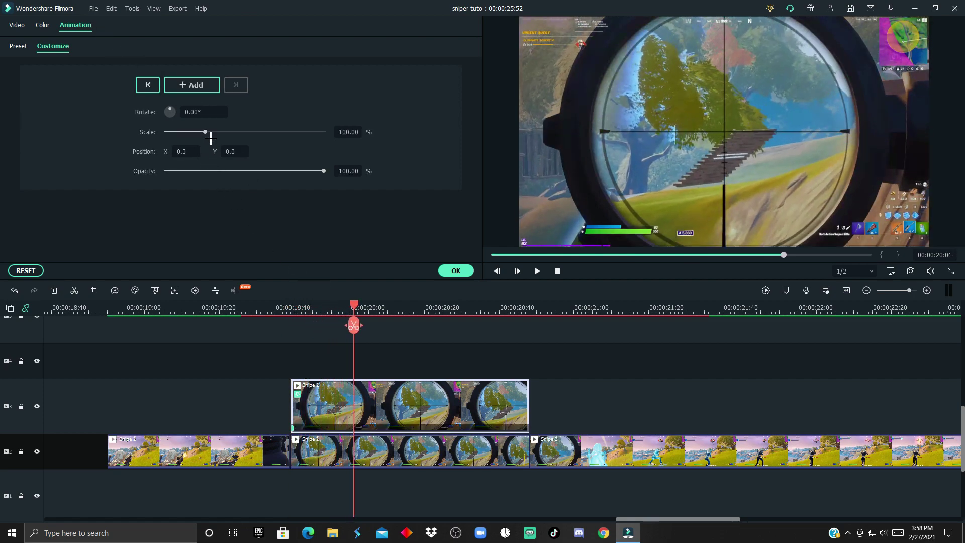
{"action": "mouse_move", "coordinate": [205, 132]}
{"action": "left_mouse_down"}
{"action": "mouse_move", "coordinate": [187, 132]}
{"action": "mouse_move", "coordinate": [199, 114]}
{"action": "left_mouse_up"}
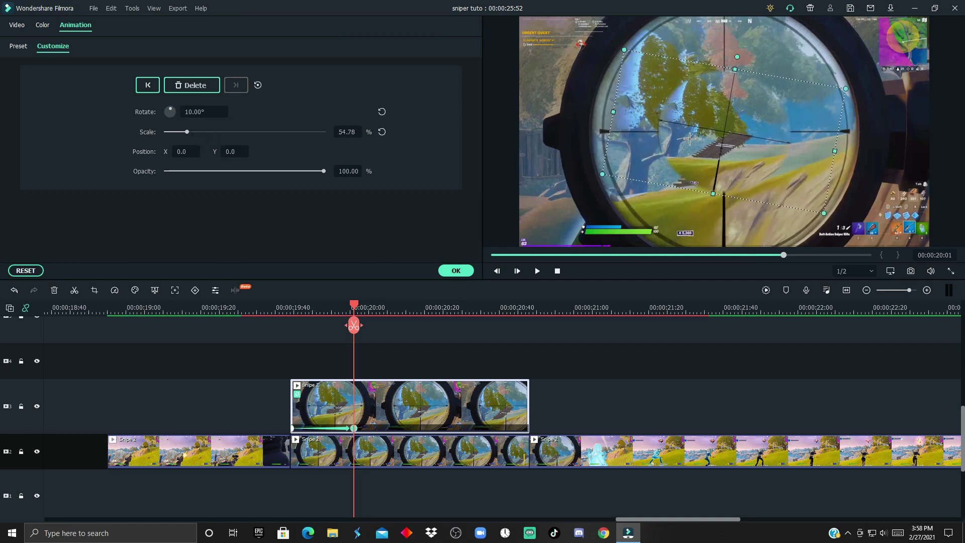
{"action": "left_click_drag", "start_coordinate": [354, 428], "coordinate": [328, 428]}
Step: Add a holding keyframe to the masked clip at 00:00:20:30 and reset its rotation to 0° and scale to 100% at 00:00:20:47
{"action": "left_click_drag", "start_coordinate": [362, 315], "coordinate": [473, 321]}
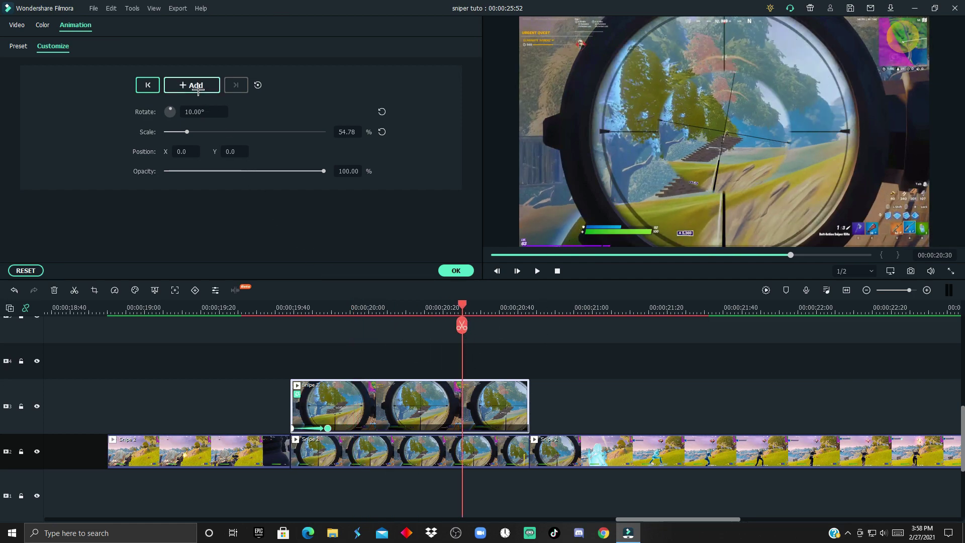
{"action": "left_click", "coordinate": [198, 87]}
{"action": "left_click", "coordinate": [526, 310]}
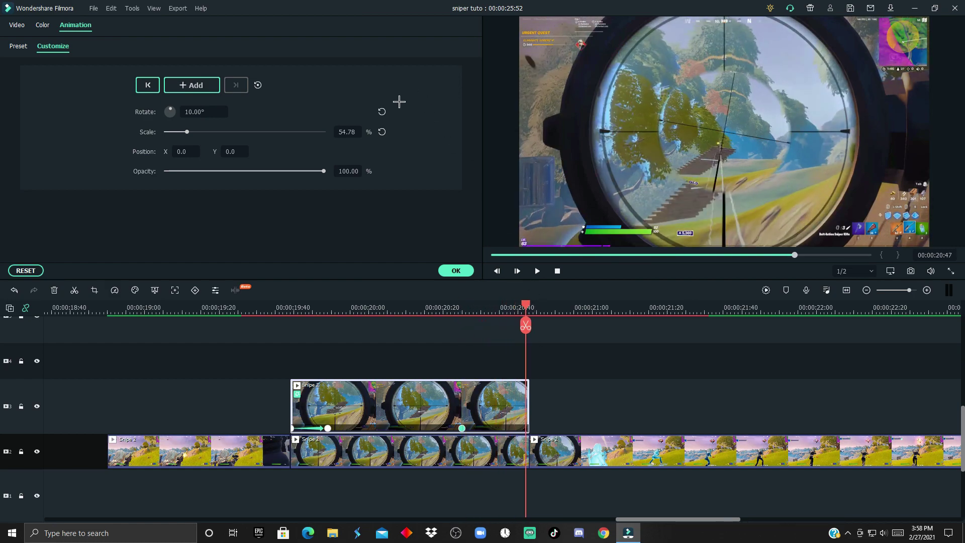
{"action": "left_click", "coordinate": [382, 111]}
{"action": "left_click", "coordinate": [382, 132]}
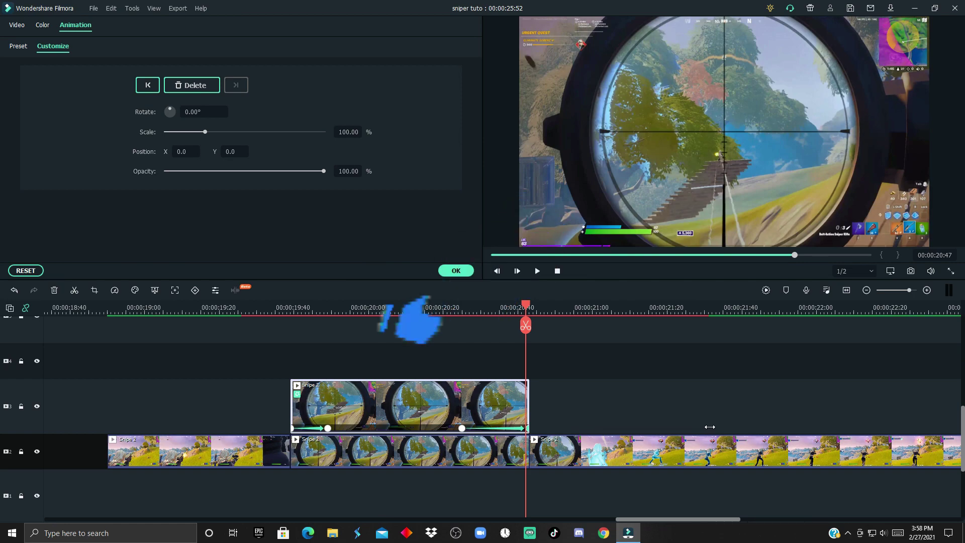
{"action": "left_click", "coordinate": [599, 400]}
Step: Add a starting custom animation keyframe to the lower scope clip at 00:00:19:44
{"action": "left_click_drag", "start_coordinate": [530, 305], "coordinate": [299, 355]}
{"action": "left_click", "coordinate": [333, 462]}
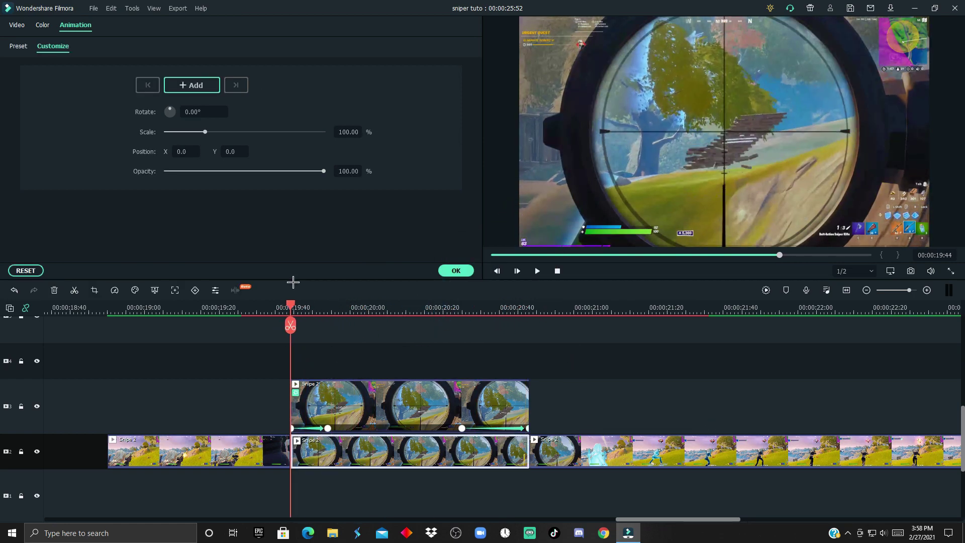
{"action": "left_click", "coordinate": [193, 86]}
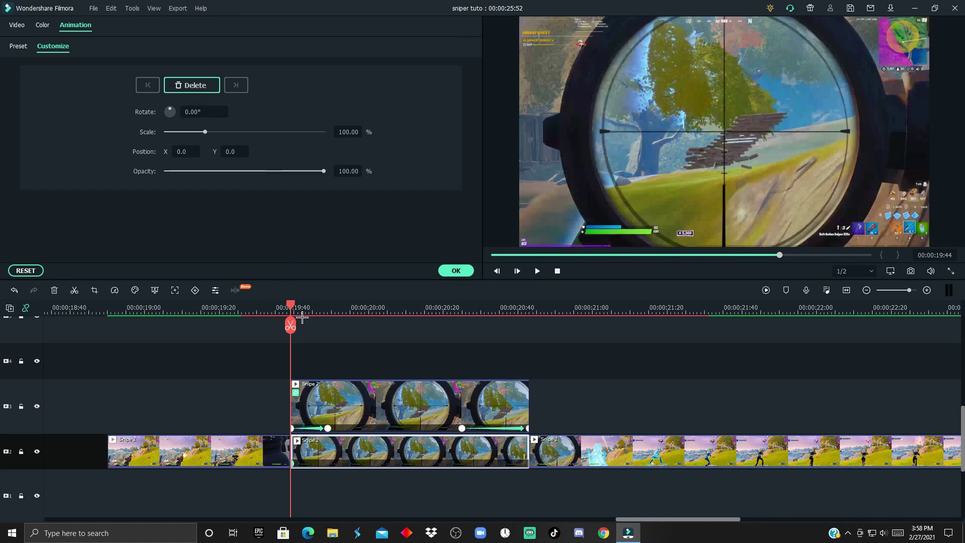
Step: Keyframe the lower scope clip at 178.34% scale and -10° rotation at 00:00:19:54
{"action": "left_click_drag", "start_coordinate": [302, 316], "coordinate": [337, 312]}
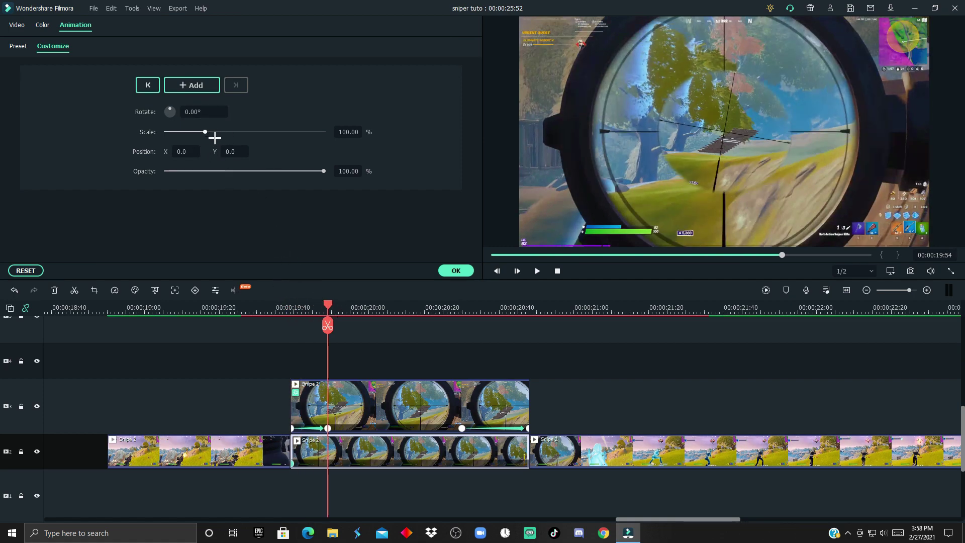
{"action": "left_click_drag", "start_coordinate": [212, 137], "coordinate": [243, 135]}
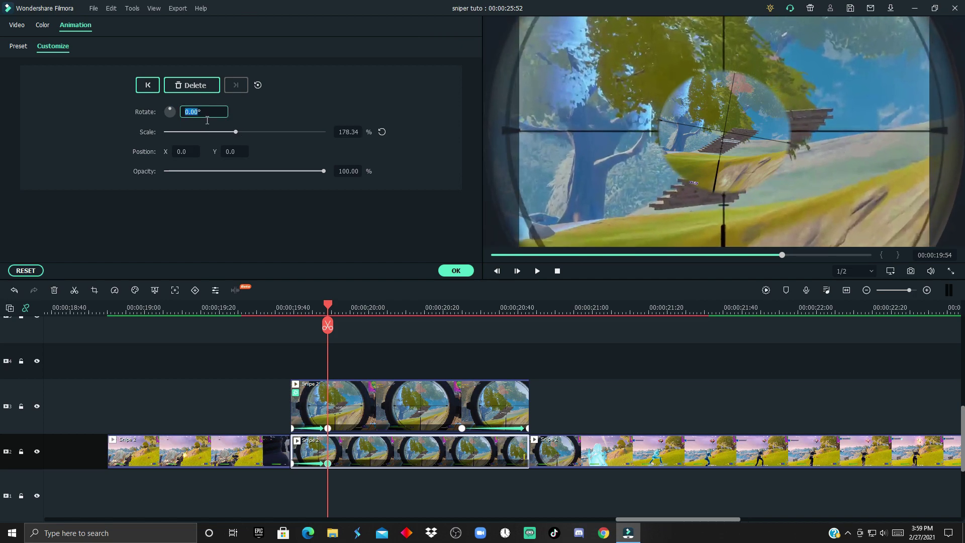
{"action": "left_click", "coordinate": [207, 116]}
{"action": "type", "text": "-10"}
{"action": "key", "text": "Return"}
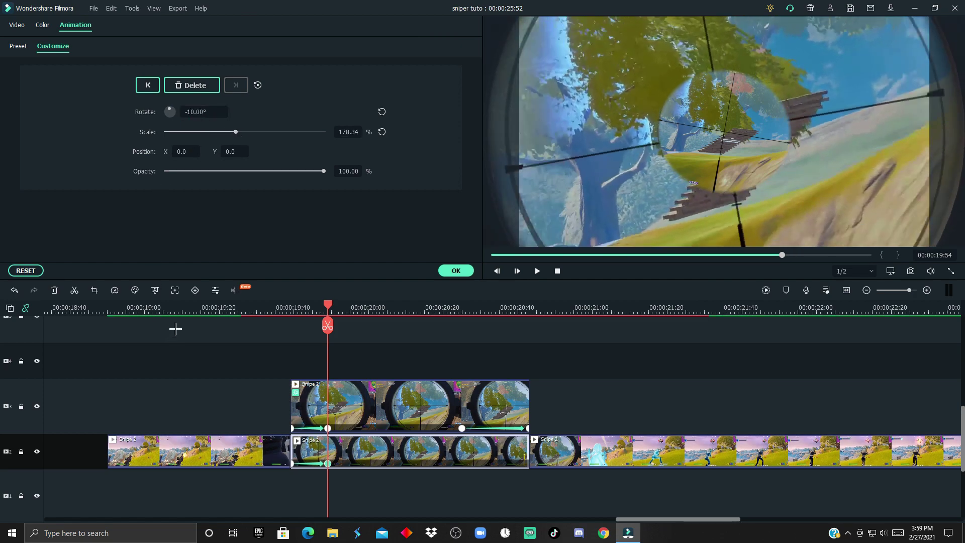
Step: Add a holding keyframe to the lower scope clip at 00:00:20:30 and reset its rotation and scale to defaults at 00:00:20:47
{"action": "left_click_drag", "start_coordinate": [331, 314], "coordinate": [461, 316]}
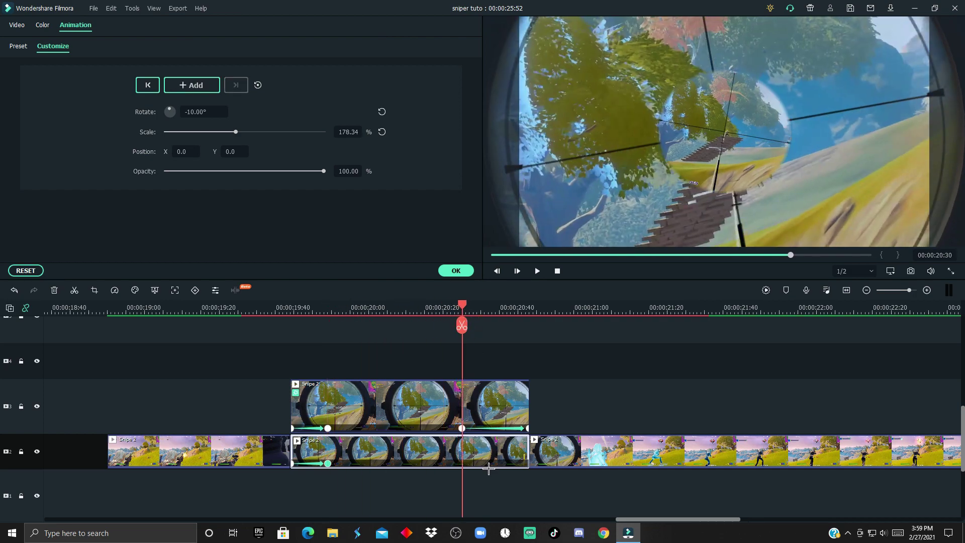
{"action": "left_click", "coordinate": [200, 88]}
{"action": "left_click_drag", "start_coordinate": [468, 311], "coordinate": [526, 312]}
{"action": "left_click", "coordinate": [382, 111]}
{"action": "left_click", "coordinate": [382, 132]}
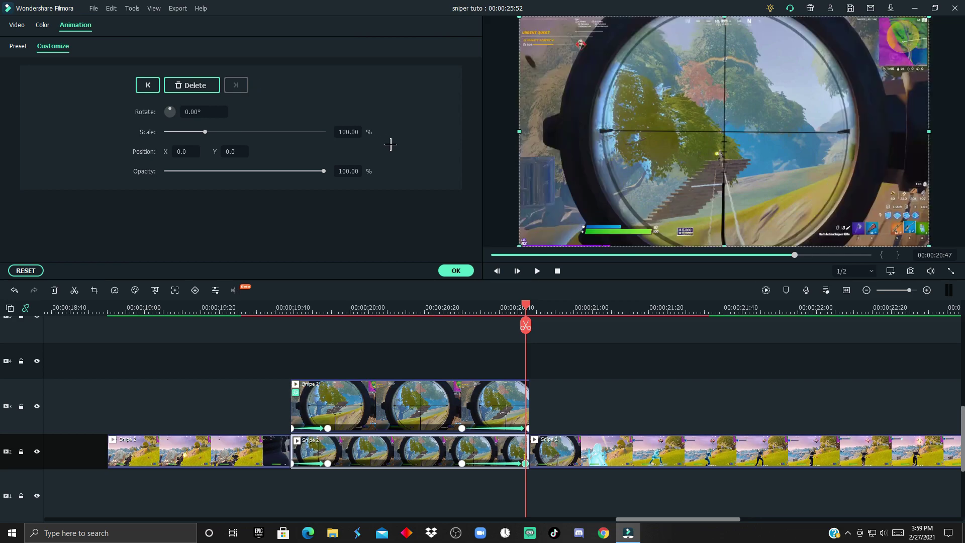
Step: Play back the scope section from before its start to check the zoom animation
{"action": "left_click", "coordinate": [536, 464]}
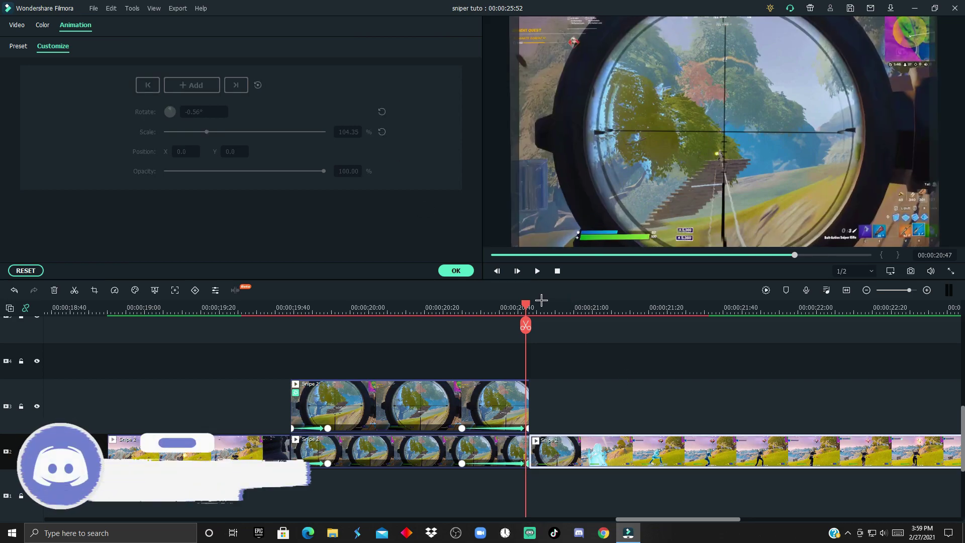
{"action": "left_click_drag", "start_coordinate": [527, 305], "coordinate": [169, 352]}
{"action": "key", "text": "space"}
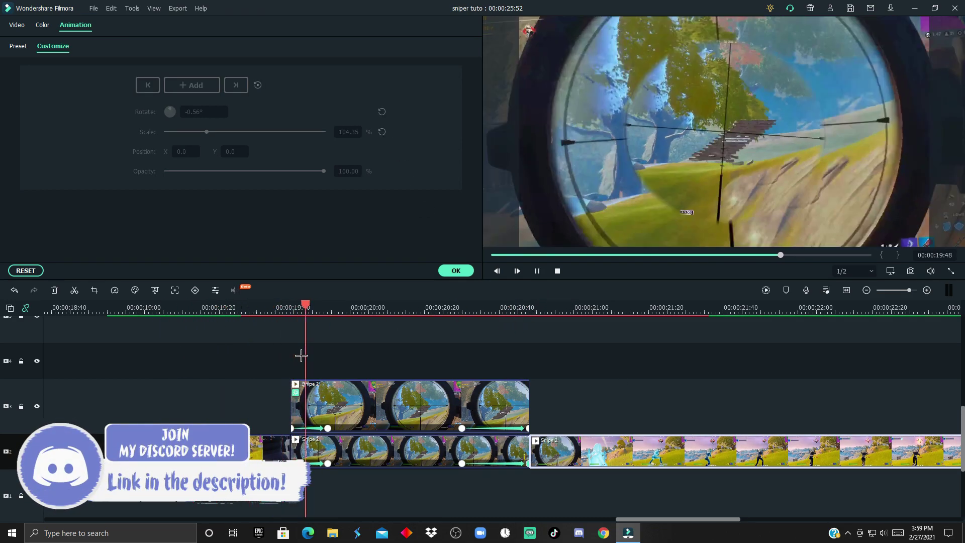
{"action": "key", "text": "space"}
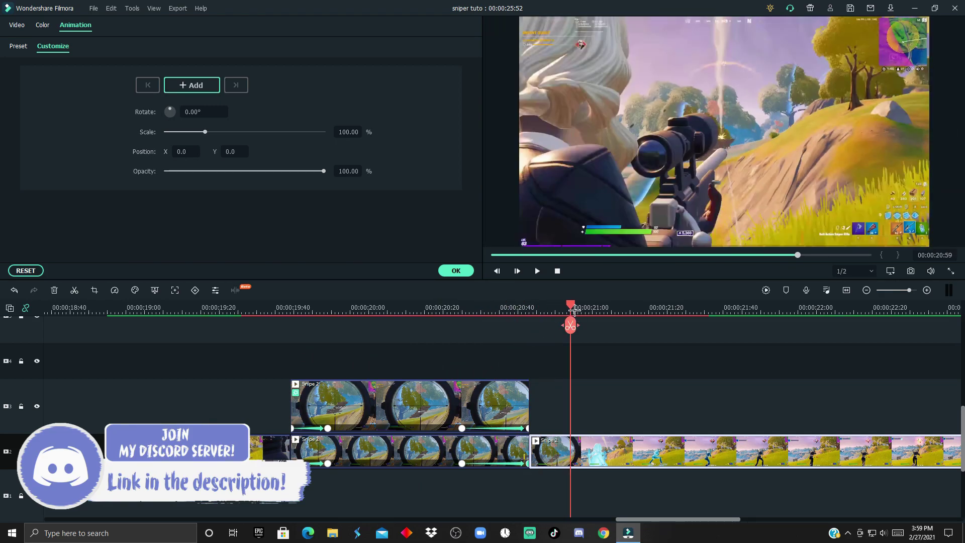
Step: Move the masked clip up one track and insert a Vignette Radius effect beneath it, extended to the scope clip's end
{"action": "left_click_drag", "start_coordinate": [574, 310], "coordinate": [372, 374]}
{"action": "left_click", "coordinate": [455, 270]}
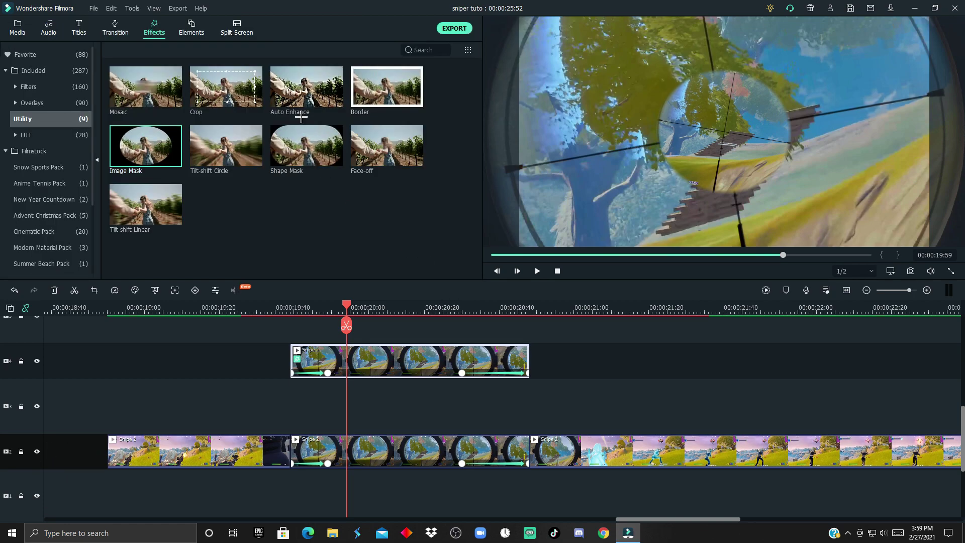
{"action": "left_click", "coordinate": [70, 55]}
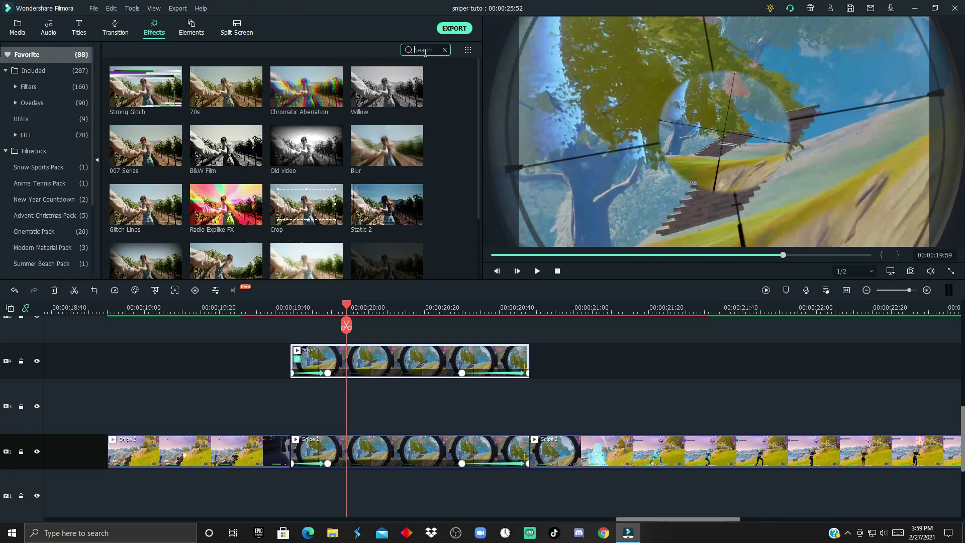
{"action": "type", "text": "v"}
{"action": "left_click_drag", "start_coordinate": [201, 163], "coordinate": [292, 415]}
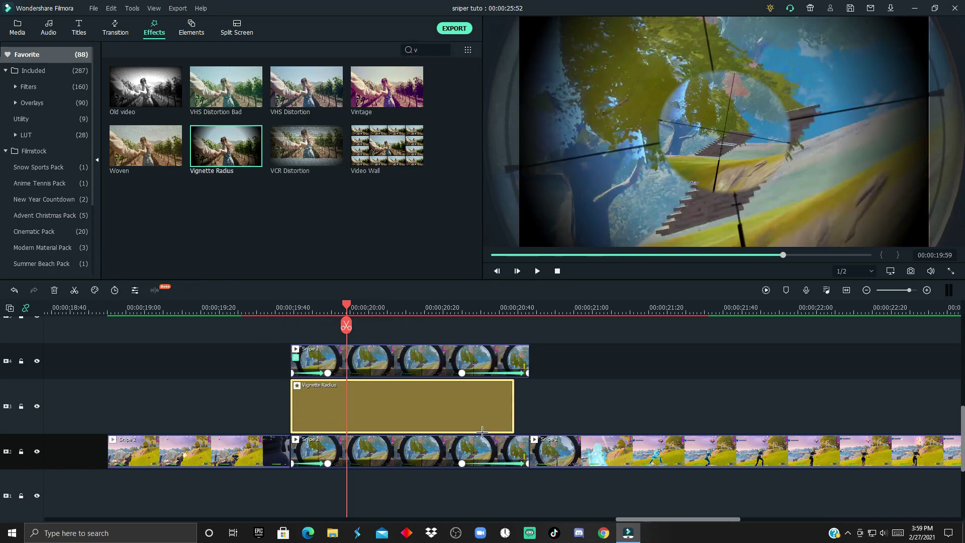
{"action": "left_click_drag", "start_coordinate": [520, 404], "coordinate": [529, 404]}
Step: Set the Vignette Radius effect's alpha to 82
{"action": "double_click", "coordinate": [480, 404]}
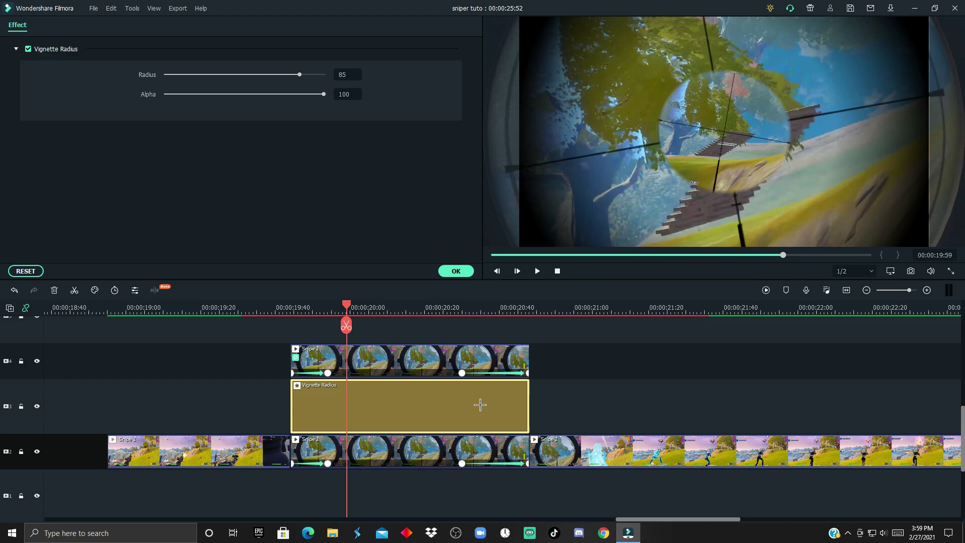
{"action": "left_click_drag", "start_coordinate": [322, 86], "coordinate": [303, 100]}
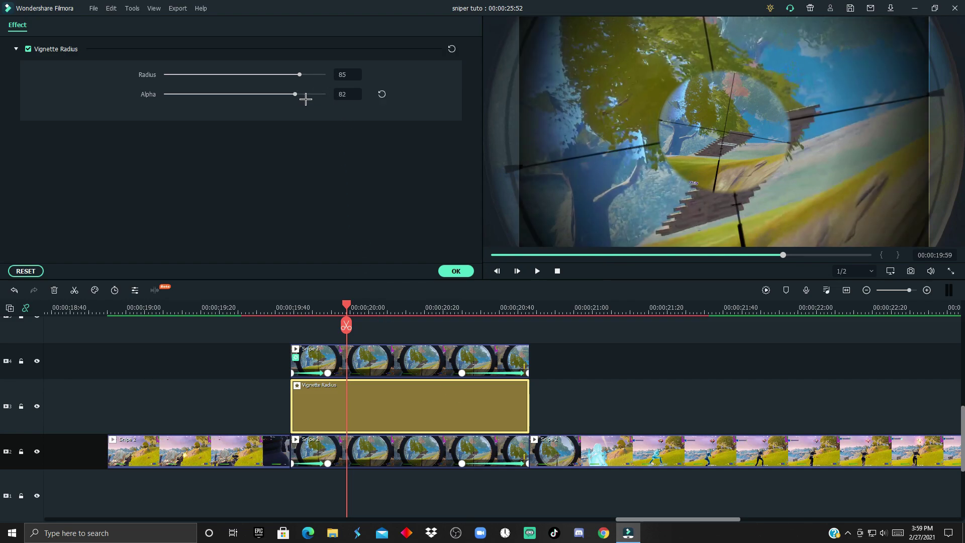
{"action": "left_click", "coordinate": [448, 271]}
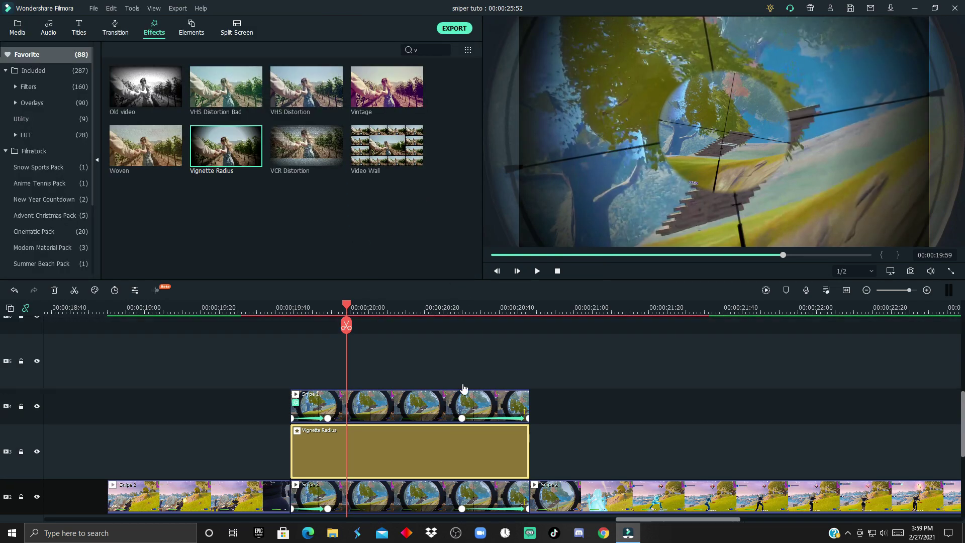
Step: Search the favorite effects for Glow and apply it to the masked scope clip
{"action": "key", "text": "BackSpace"}
{"action": "type", "text": "g"}
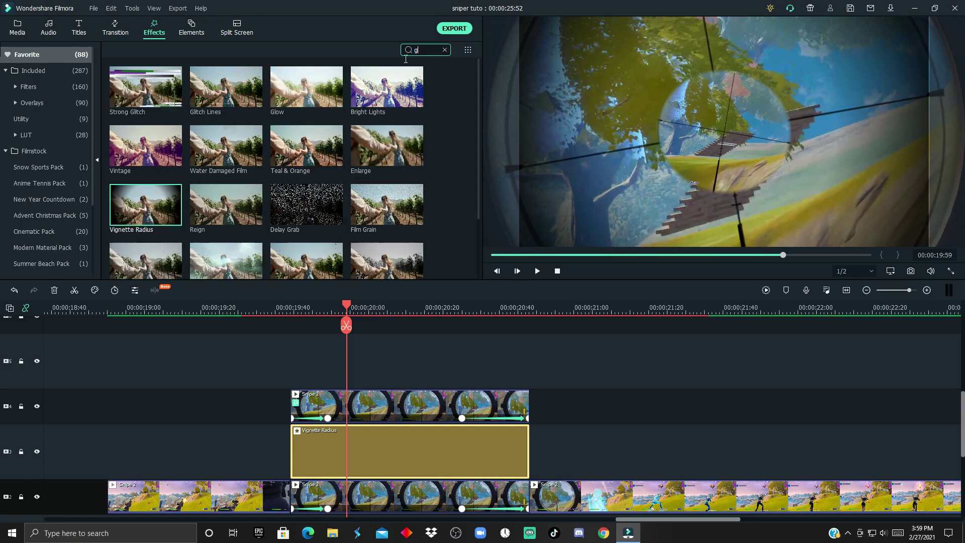
{"action": "left_click_drag", "start_coordinate": [297, 105], "coordinate": [352, 402]}
Step: Lower the masked clip's Glow radius to its minimum
{"action": "double_click", "coordinate": [390, 406]}
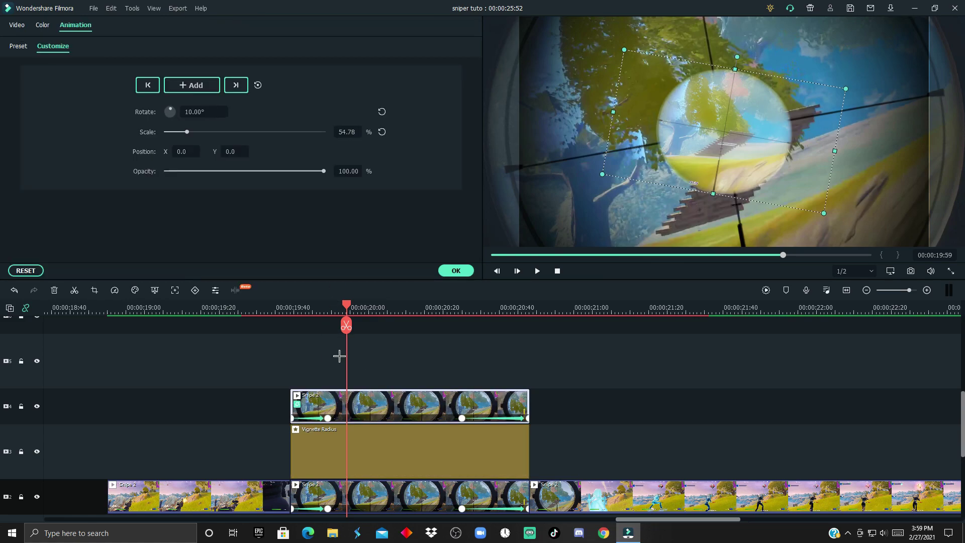
{"action": "left_click", "coordinate": [17, 25]}
{"action": "scroll", "coordinate": [73, 119], "scroll_direction": "down", "scroll_amount": 1}
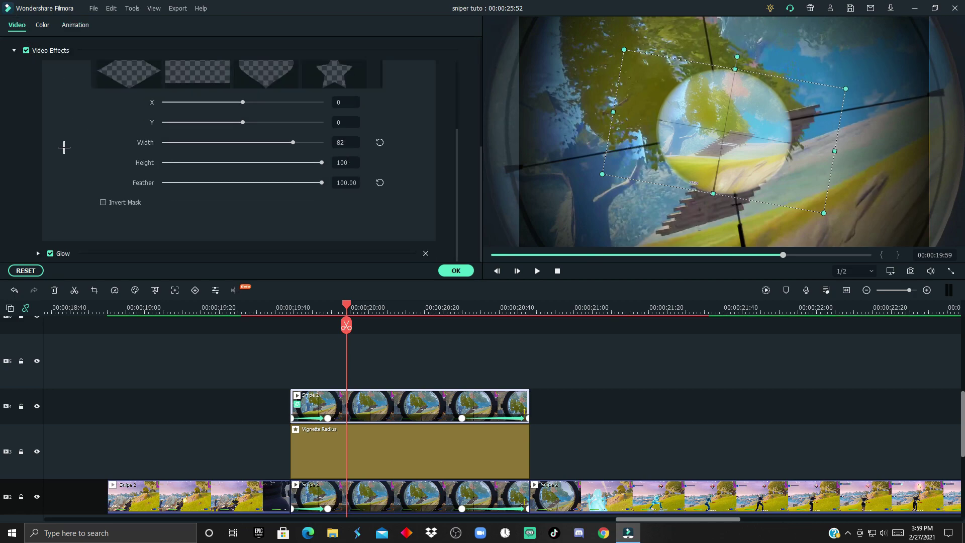
{"action": "left_click", "coordinate": [44, 254]}
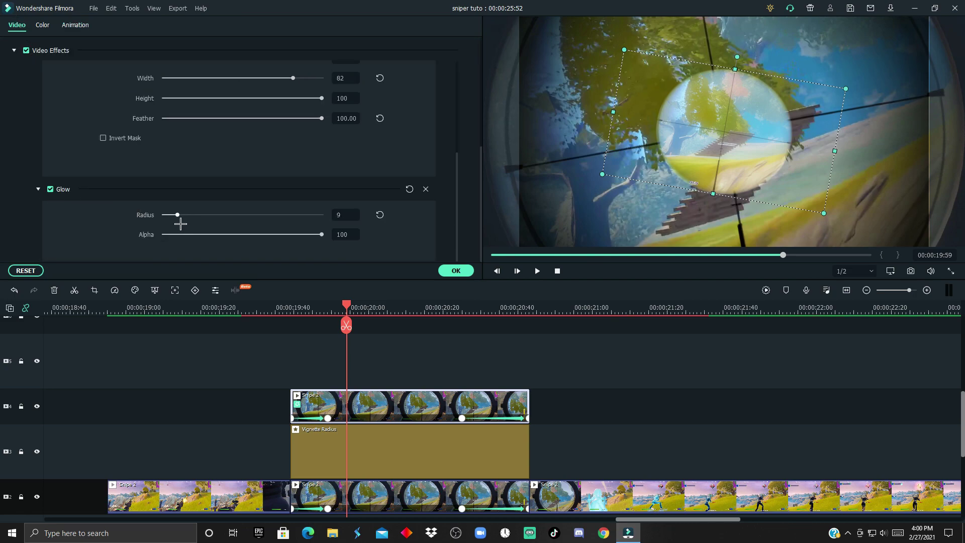
{"action": "left_click_drag", "start_coordinate": [177, 214], "coordinate": [70, 242]}
{"action": "left_click", "coordinate": [462, 272]}
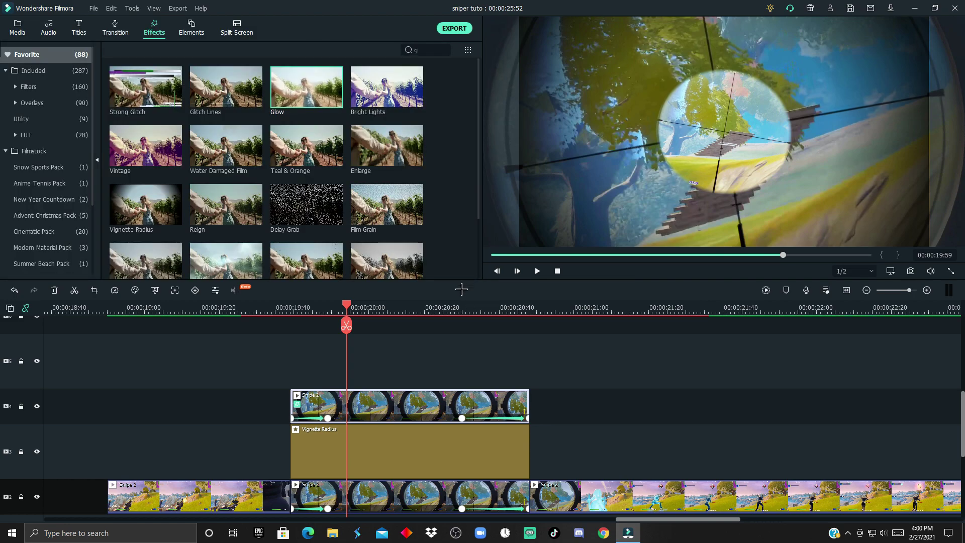
Step: Place the Kaleidoscope overlay on the lowest video track at the scope clip's start and cut off everything past 00:00:20:49
{"action": "mouse_move", "coordinate": [417, 235]}
{"action": "scroll", "coordinate": [423, 379], "scroll_direction": "down", "scroll_amount": 2}
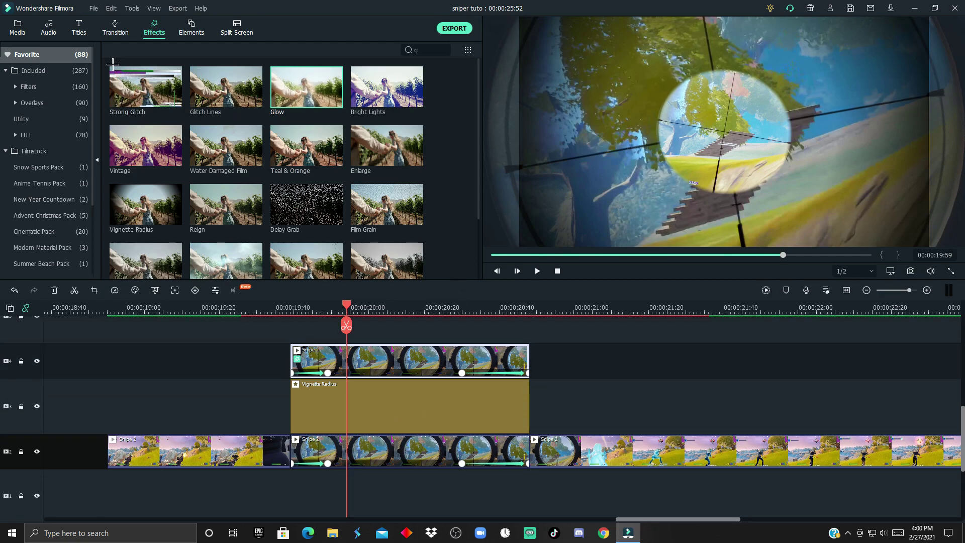
{"action": "left_click", "coordinate": [19, 31]}
{"action": "left_click_drag", "start_coordinate": [225, 64], "coordinate": [290, 495]}
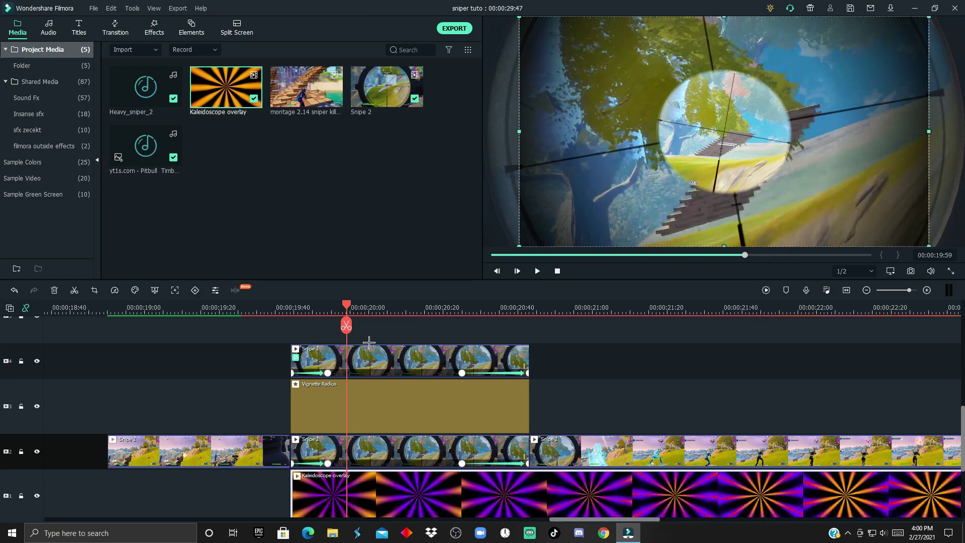
{"action": "left_click_drag", "start_coordinate": [347, 325], "coordinate": [532, 325]}
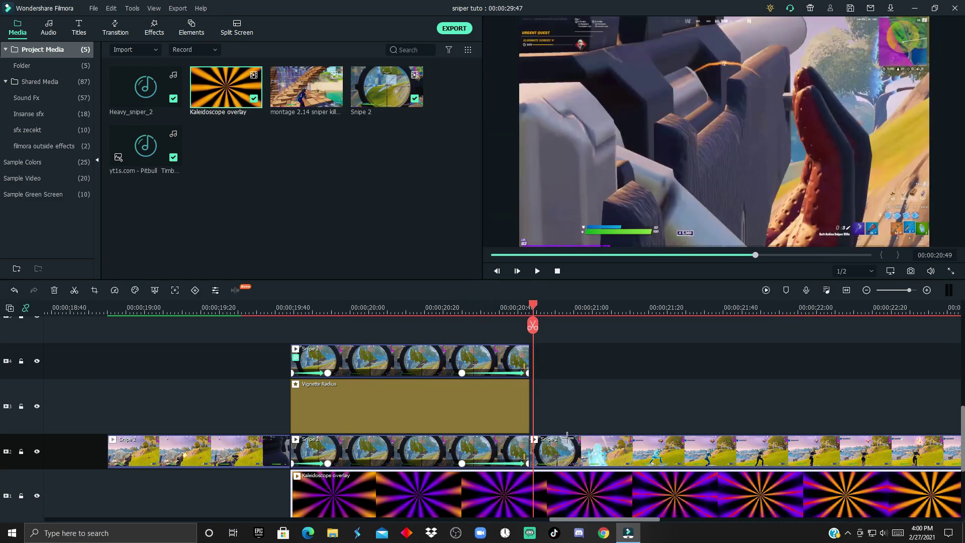
{"action": "key", "text": "ctrl+b"}
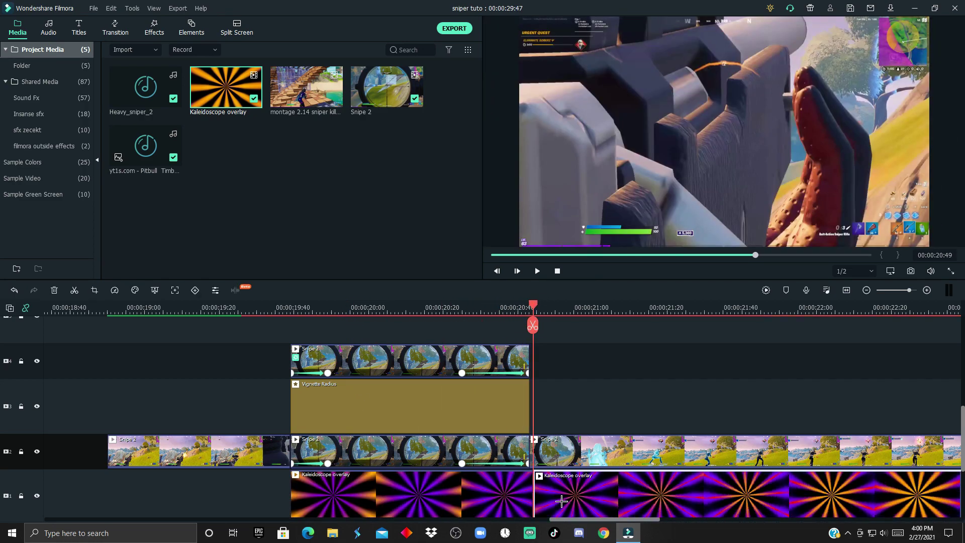
{"action": "key", "text": "Delete"}
Step: Set the lower scope clip's blending mode to Overlay so it blends with the kaleidoscope
{"action": "left_click_drag", "start_coordinate": [536, 312], "coordinate": [421, 313]}
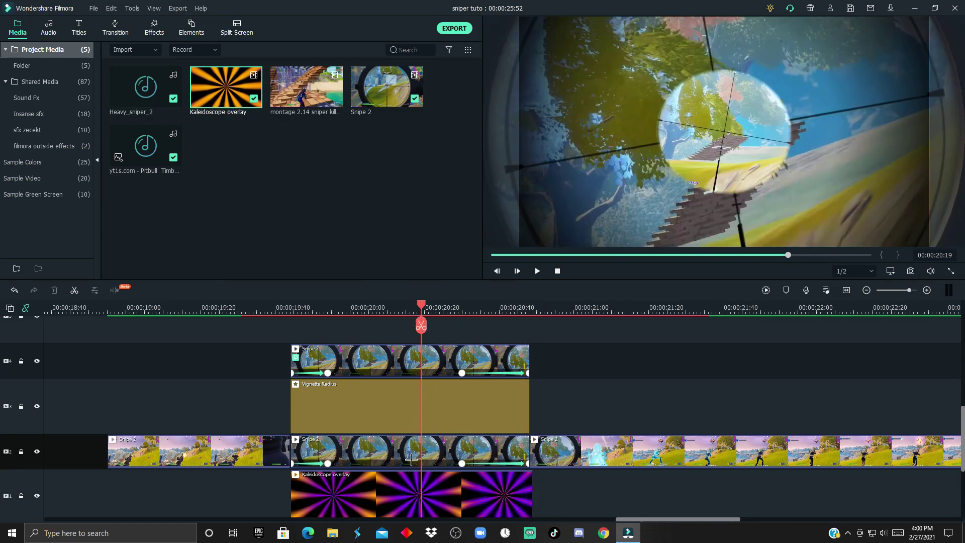
{"action": "double_click", "coordinate": [403, 459]}
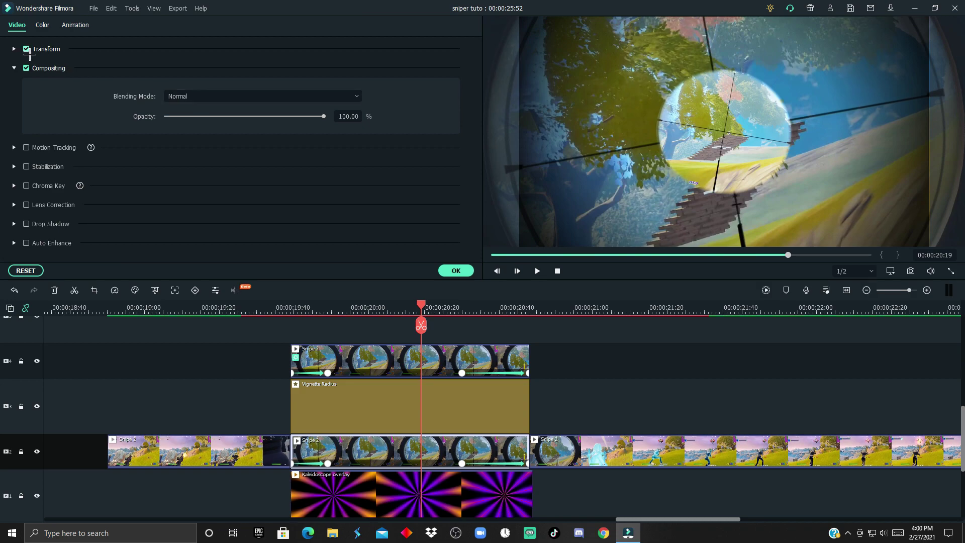
{"action": "left_click", "coordinate": [197, 98]}
{"action": "scroll", "coordinate": [217, 206], "scroll_direction": "down", "scroll_amount": 3}
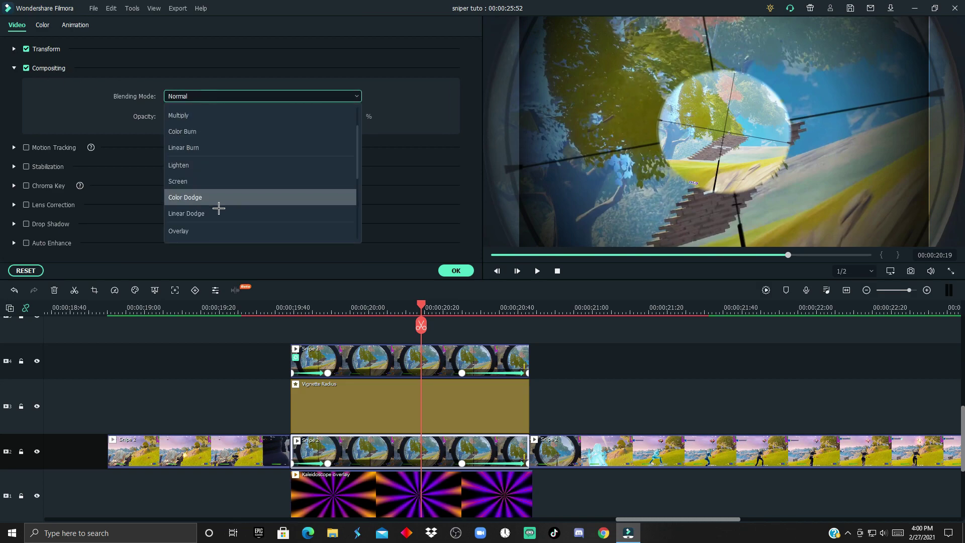
{"action": "left_click", "coordinate": [216, 197]}
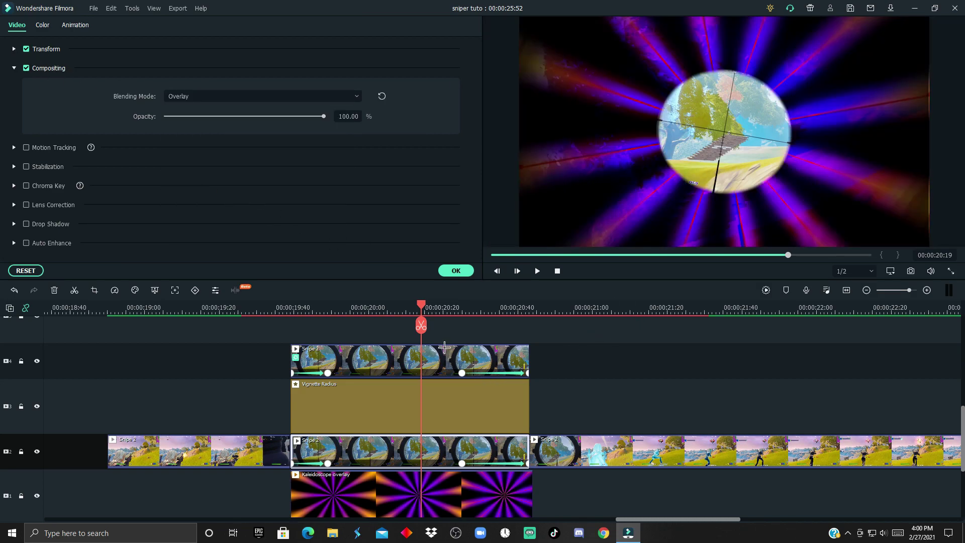
{"action": "left_click_drag", "start_coordinate": [426, 312], "coordinate": [279, 326]}
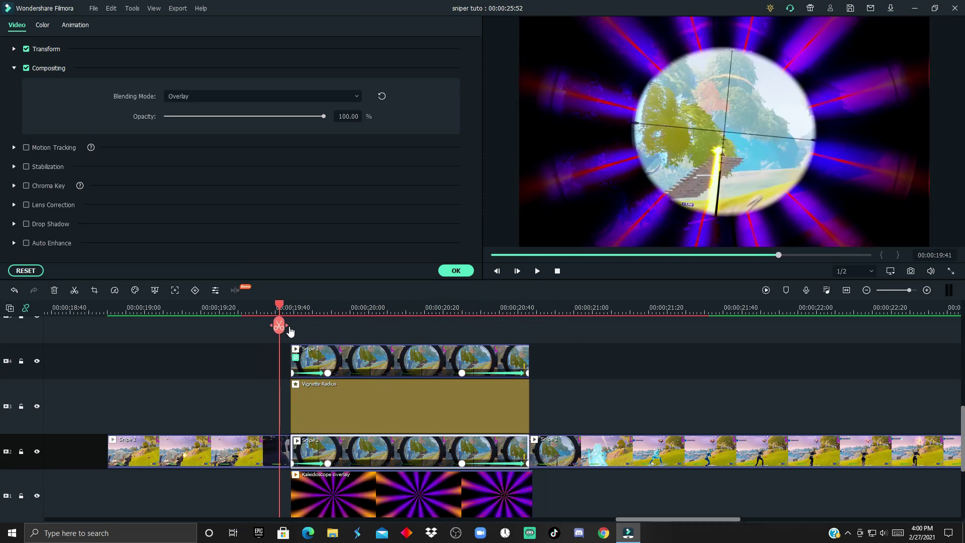
{"action": "left_click", "coordinate": [468, 274]}
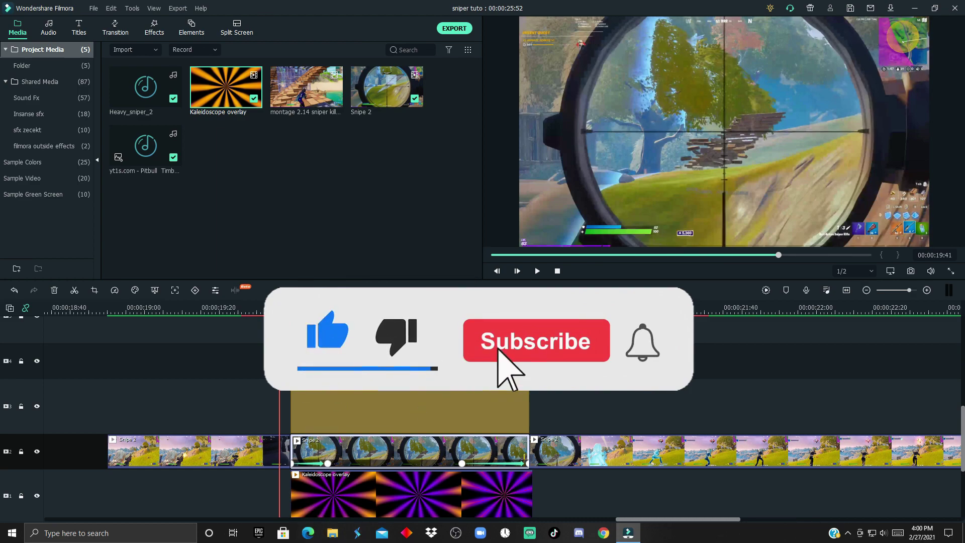
Step: Find the Narrow effect and place it on the track above the masked clip, starting shortly before the scope section
{"action": "left_click", "coordinate": [154, 28]}
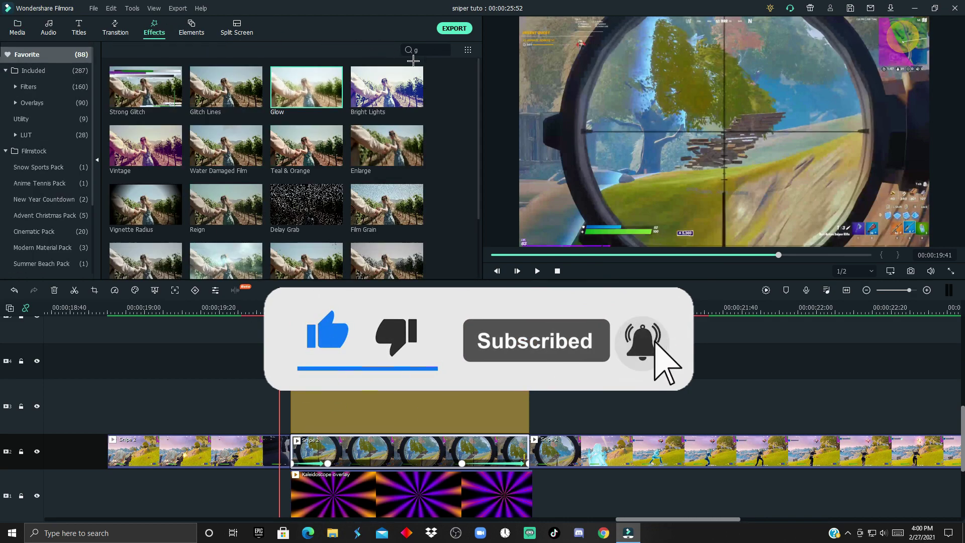
{"action": "left_click", "coordinate": [415, 55]}
{"action": "type", "text": "na"}
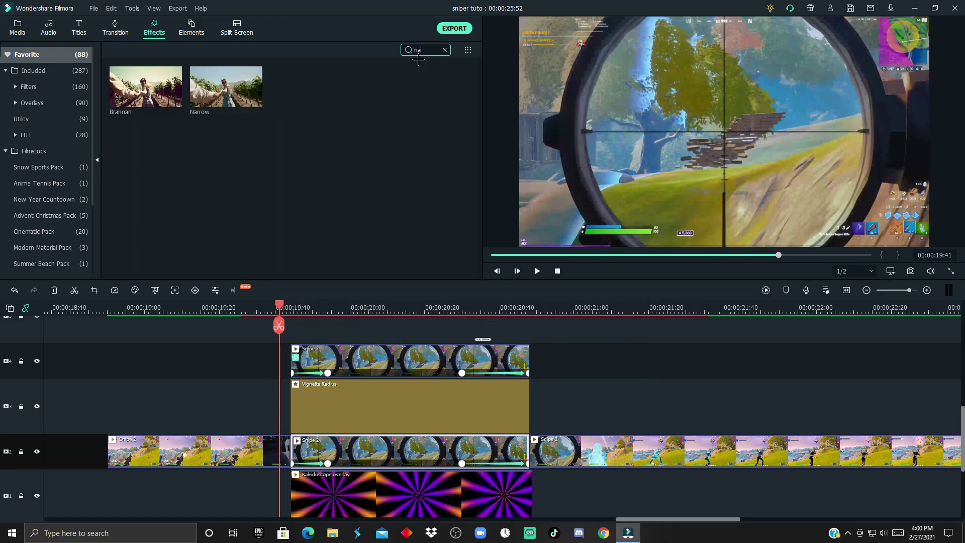
{"action": "scroll", "coordinate": [385, 297], "scroll_direction": "up", "scroll_amount": 1}
{"action": "left_click_drag", "start_coordinate": [251, 99], "coordinate": [253, 365]}
Step: Cut the Narrow effect to a short segment across the scope clip's start and place the playhead at 00:00:20:48
{"action": "left_click_drag", "start_coordinate": [282, 305], "coordinate": [539, 322]}
{"action": "left_click", "coordinate": [298, 326]}
{"action": "double_click", "coordinate": [351, 351]}
{"action": "key", "text": "Delete"}
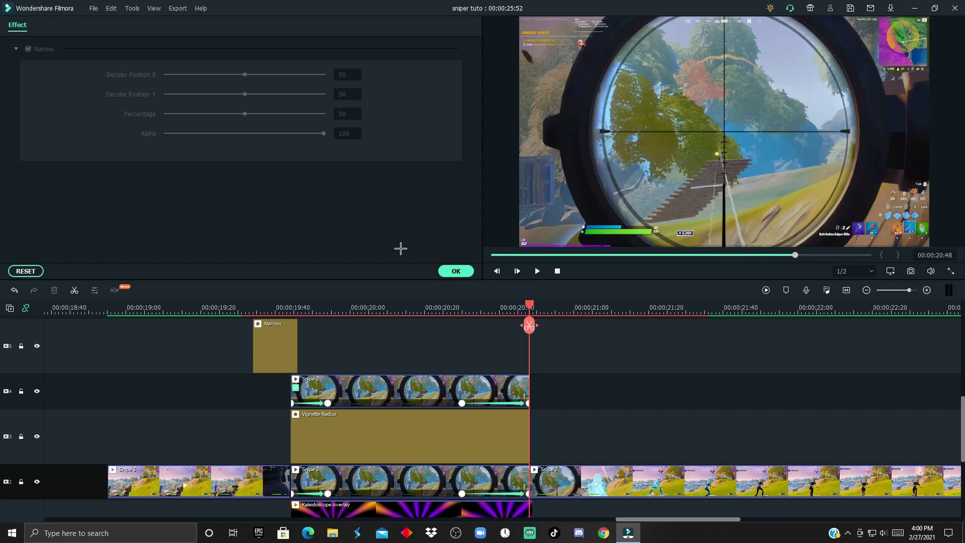
{"action": "left_click", "coordinate": [296, 346]}
{"action": "left_click", "coordinate": [47, 377]}
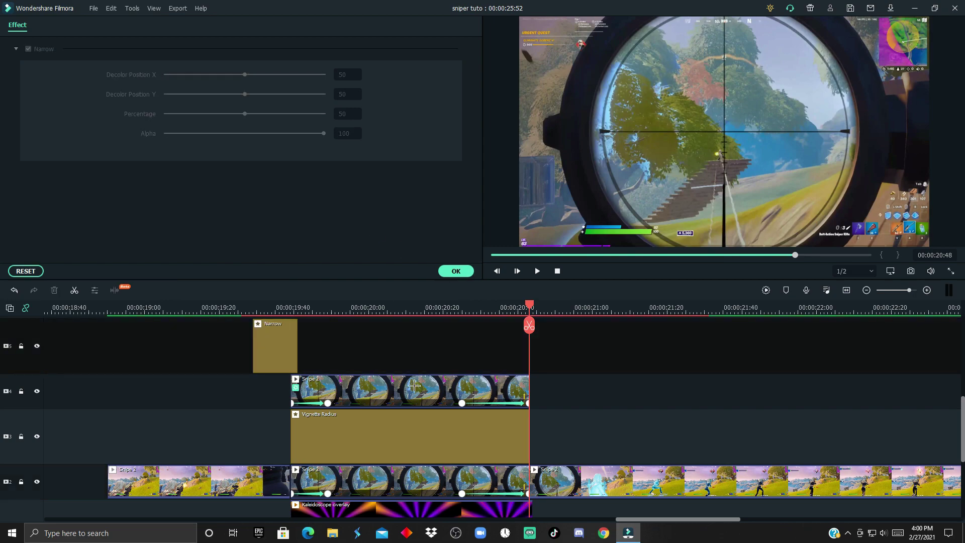
Step: Paste a second Narrow effect at the scope clip's end and shift it to start slightly before the cut
{"action": "key", "text": "ctrl+v"}
{"action": "left_click_drag", "start_coordinate": [546, 370], "coordinate": [539, 370]}
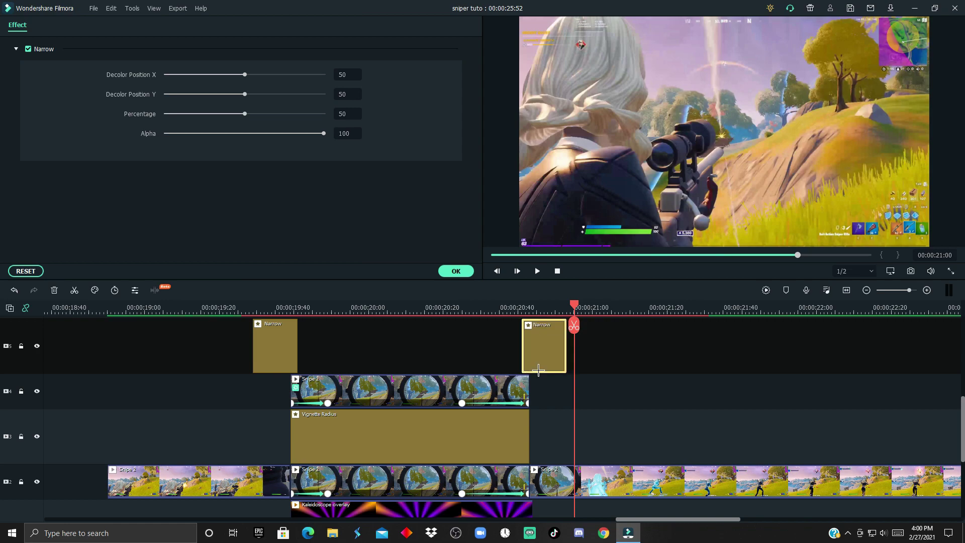
{"action": "left_click_drag", "start_coordinate": [578, 317], "coordinate": [345, 355]}
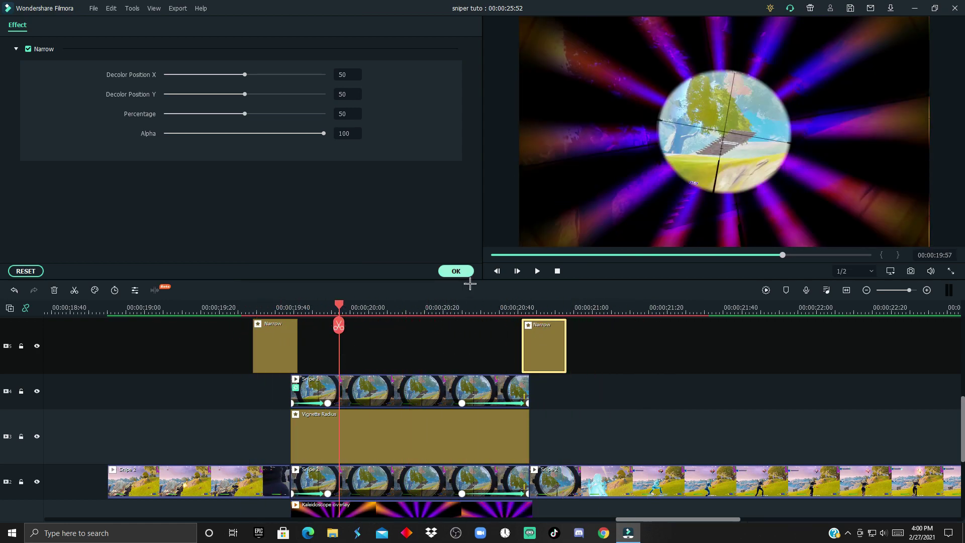
{"action": "left_click", "coordinate": [456, 271]}
Step: Place the Extreme effect from the Shake filters so it fills the gap between the two Narrow effects, and check its settings
{"action": "left_click", "coordinate": [444, 49]}
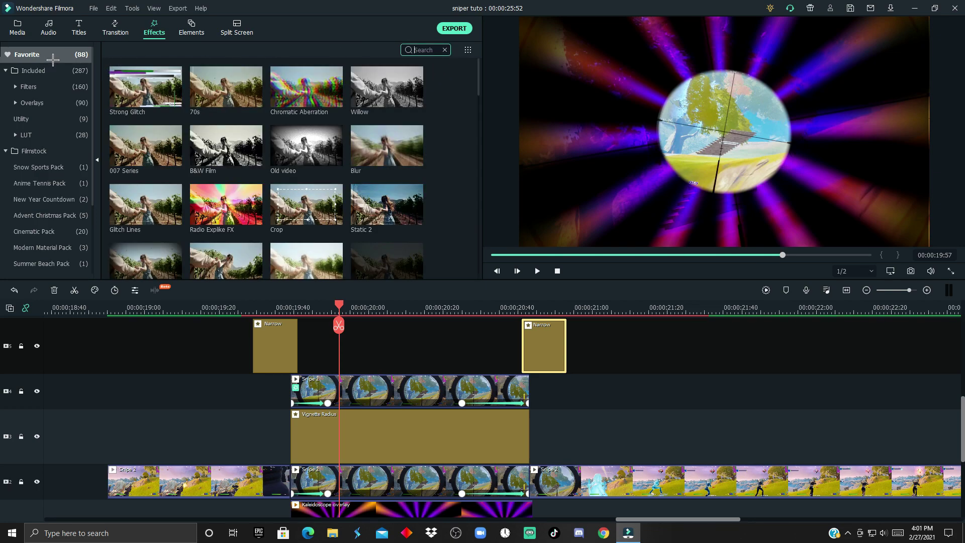
{"action": "left_click", "coordinate": [29, 86]}
{"action": "left_click", "coordinate": [38, 103]}
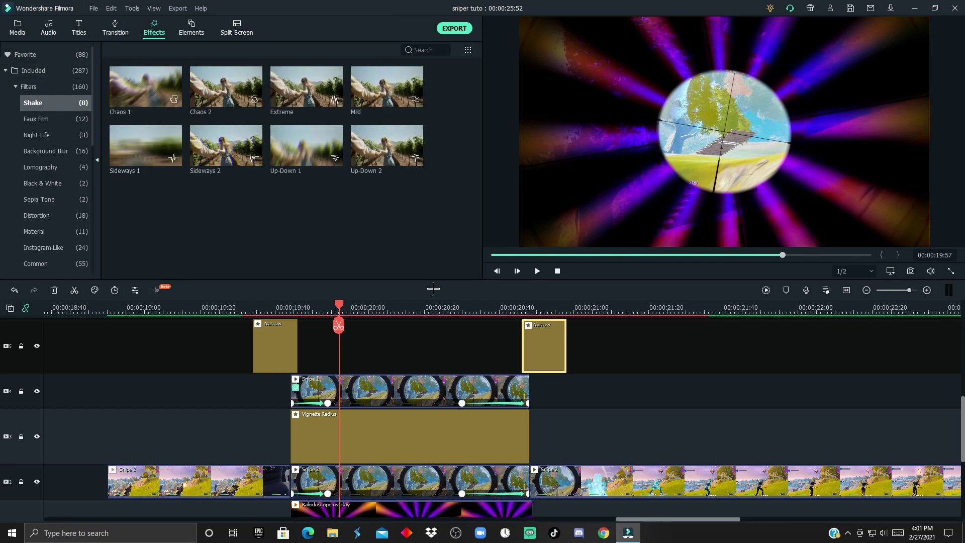
{"action": "scroll", "coordinate": [490, 379], "scroll_direction": "up", "scroll_amount": 2}
{"action": "left_click_drag", "start_coordinate": [297, 115], "coordinate": [305, 417]}
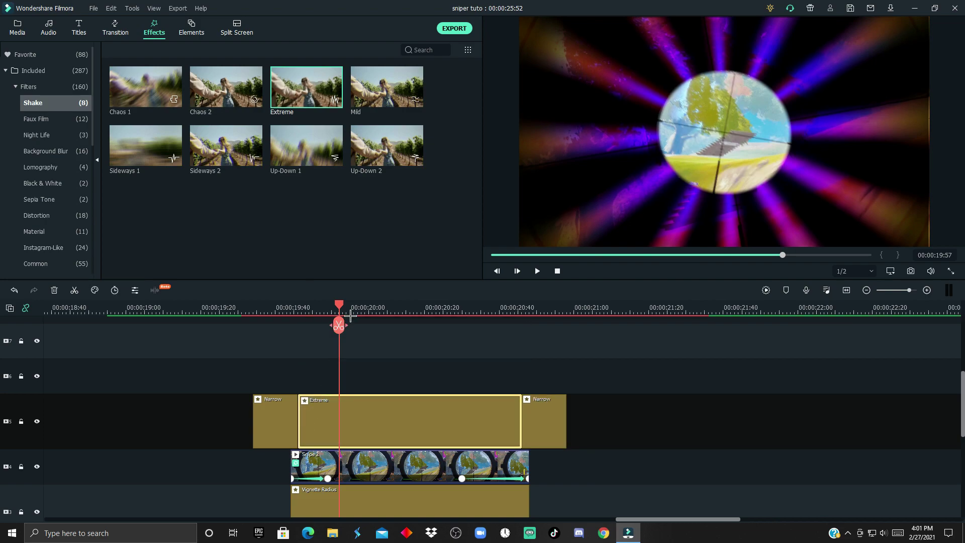
{"action": "left_click_drag", "start_coordinate": [351, 315], "coordinate": [365, 315]}
{"action": "double_click", "coordinate": [409, 425]}
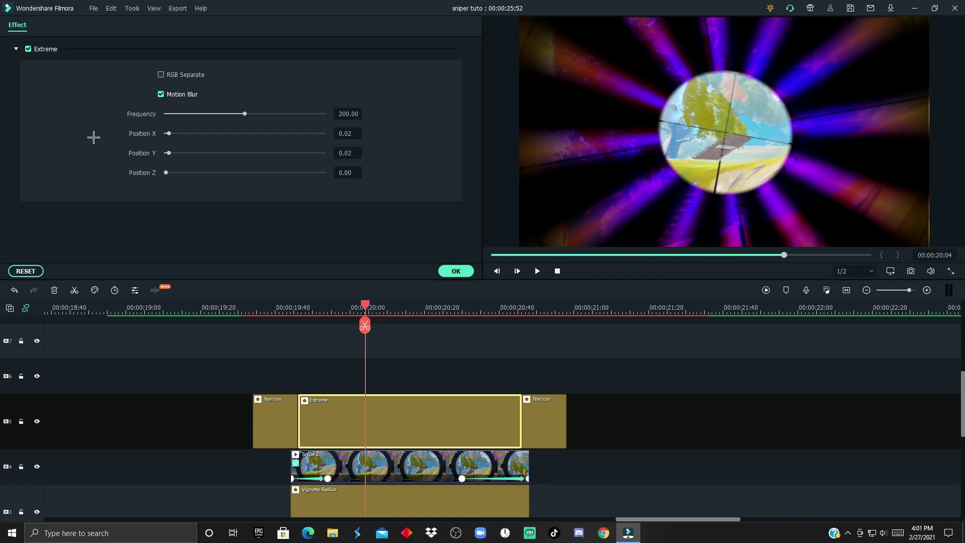
{"action": "left_click", "coordinate": [455, 271]}
Step: Place Up-Down 1 above the second Narrow effect, split it at 00:00:20:58, and set the first piece's RGB Separate off and Position X to 0
{"action": "left_click_drag", "start_coordinate": [288, 163], "coordinate": [524, 370]}
{"action": "left_click_drag", "start_coordinate": [548, 312], "coordinate": [575, 308]}
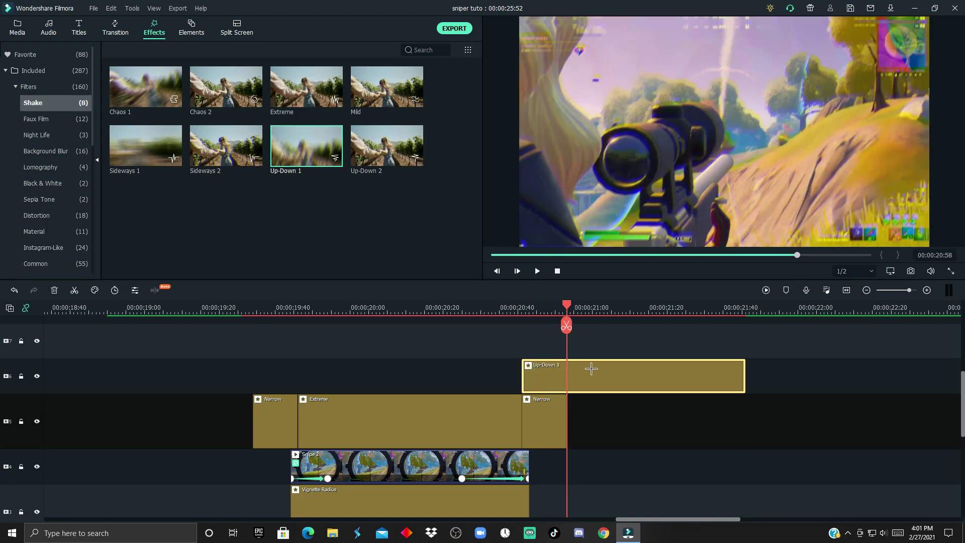
{"action": "key", "text": "ctrl+b"}
{"action": "double_click", "coordinate": [551, 378]}
{"action": "left_click", "coordinate": [194, 76]}
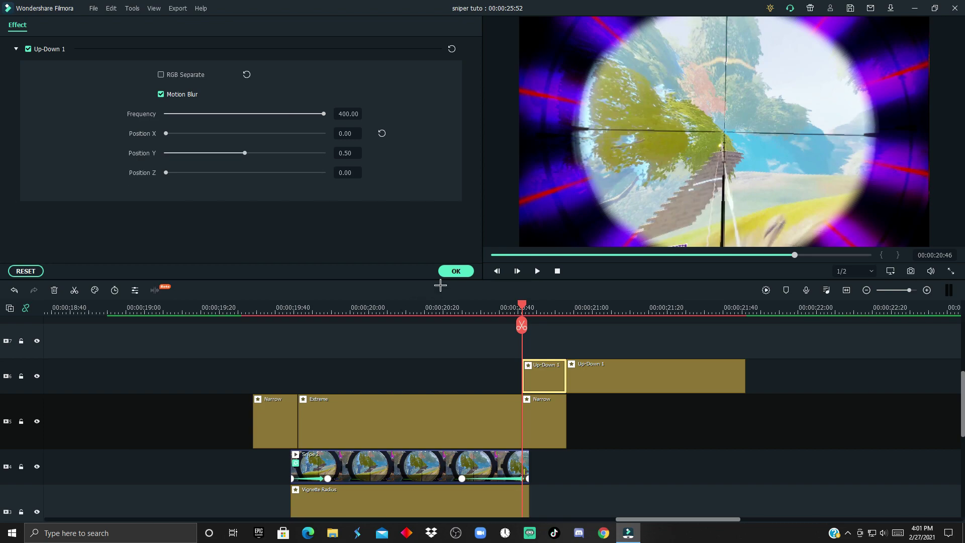
{"action": "left_click", "coordinate": [455, 271]}
Step: Stack the remaining Up-Down 1 piece above the short one, with RGB Separate off, Frequency 321.02, Position X 0 and Position Y 0.42, and preview it
{"action": "left_click_drag", "start_coordinate": [629, 363], "coordinate": [566, 376]}
{"action": "left_click_drag", "start_coordinate": [528, 311], "coordinate": [611, 312]}
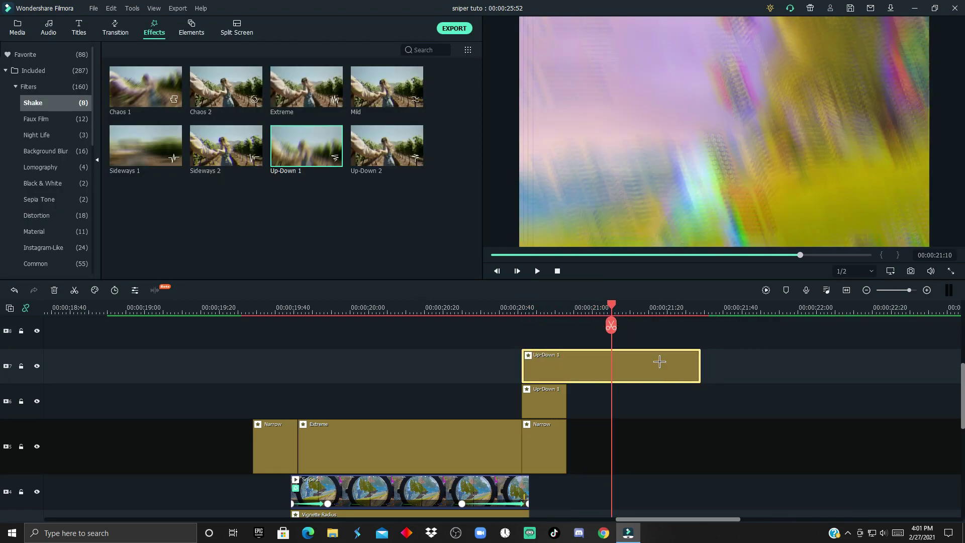
{"action": "double_click", "coordinate": [659, 362]}
{"action": "left_click_drag", "start_coordinate": [176, 139], "coordinate": [91, 156]}
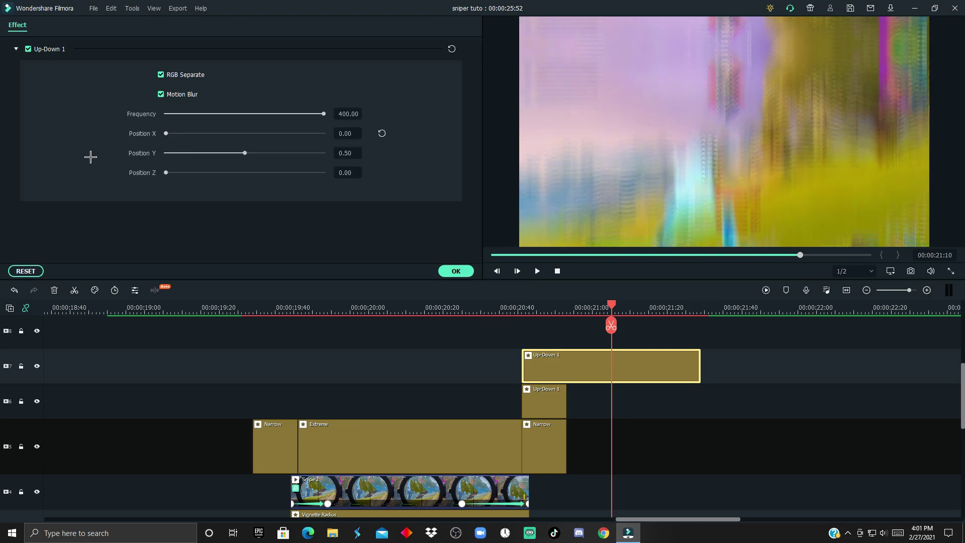
{"action": "left_click", "coordinate": [202, 80]}
{"action": "left_click_drag", "start_coordinate": [301, 121], "coordinate": [292, 120]}
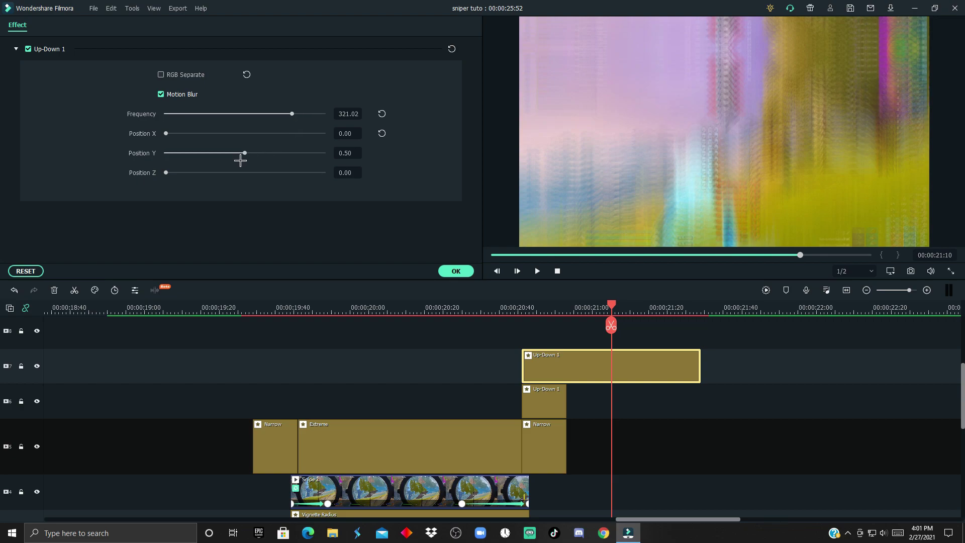
{"action": "left_click_drag", "start_coordinate": [240, 160], "coordinate": [232, 160]}
{"action": "left_click_drag", "start_coordinate": [622, 319], "coordinate": [458, 321]}
{"action": "left_click", "coordinate": [101, 403]}
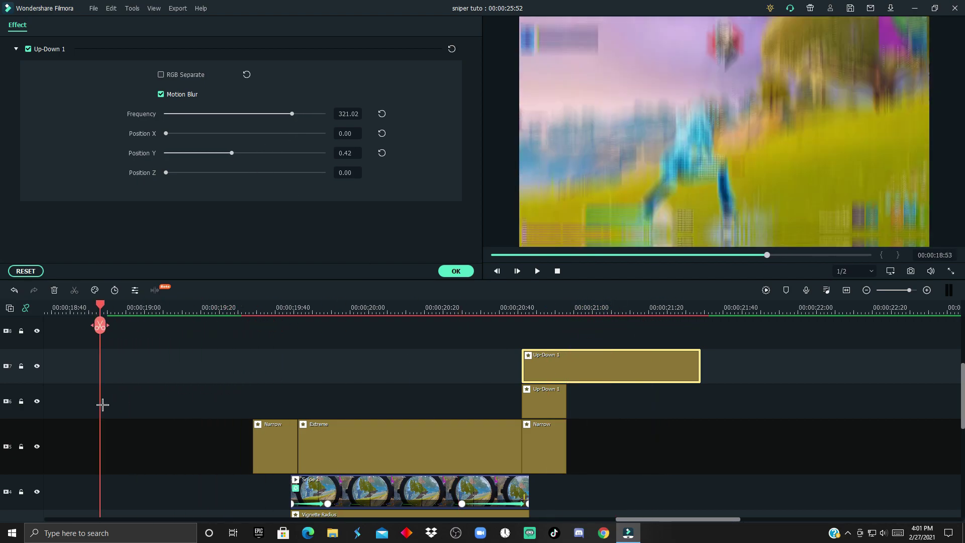
{"action": "key", "text": "space"}
{"action": "key", "text": "space"}
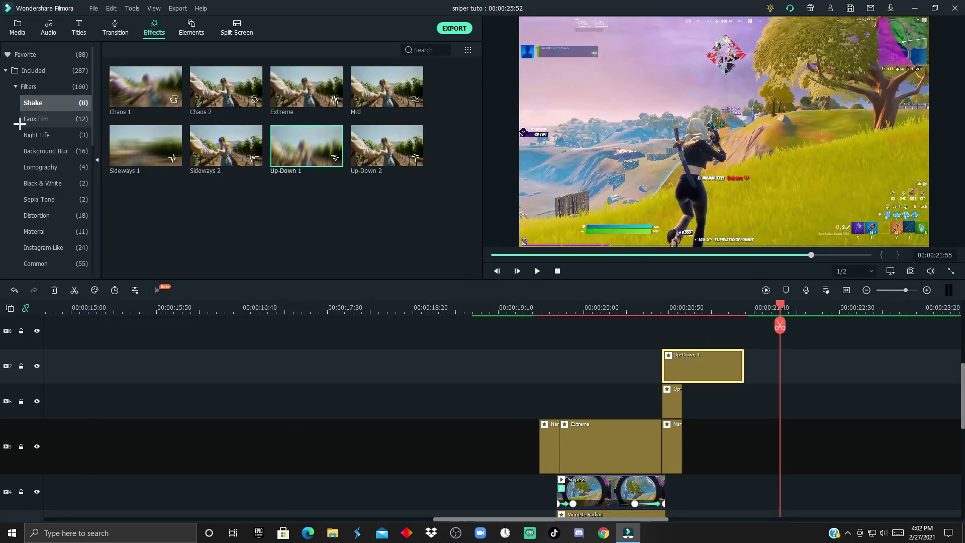
Step: Place the Teal & Orange and Cold & Harsh filters on the tracks above the shake effects
{"action": "scroll", "coordinate": [48, 229], "scroll_direction": "down", "scroll_amount": 5}
{"action": "left_click", "coordinate": [46, 235]}
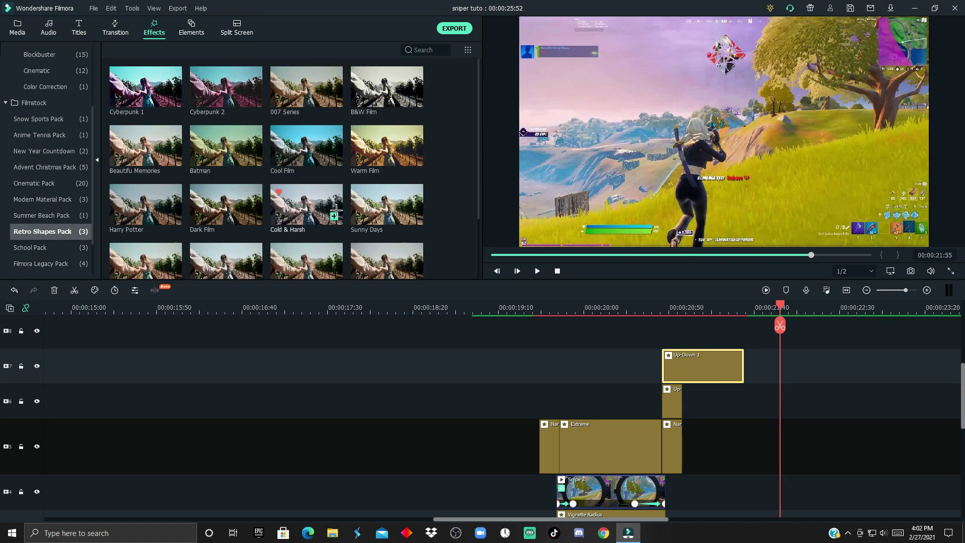
{"action": "scroll", "coordinate": [332, 201], "scroll_direction": "down", "scroll_amount": 3}
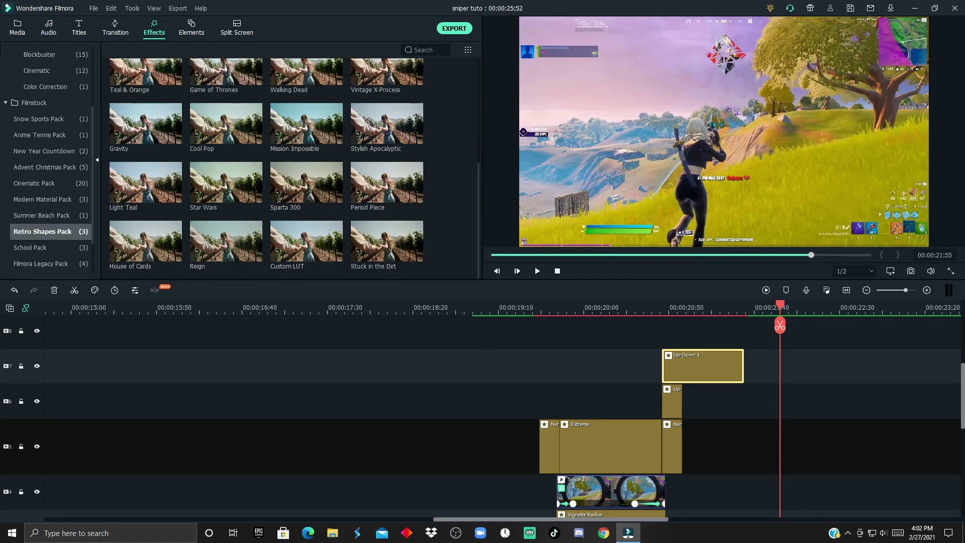
{"action": "scroll", "coordinate": [416, 227], "scroll_direction": "up", "scroll_amount": 3}
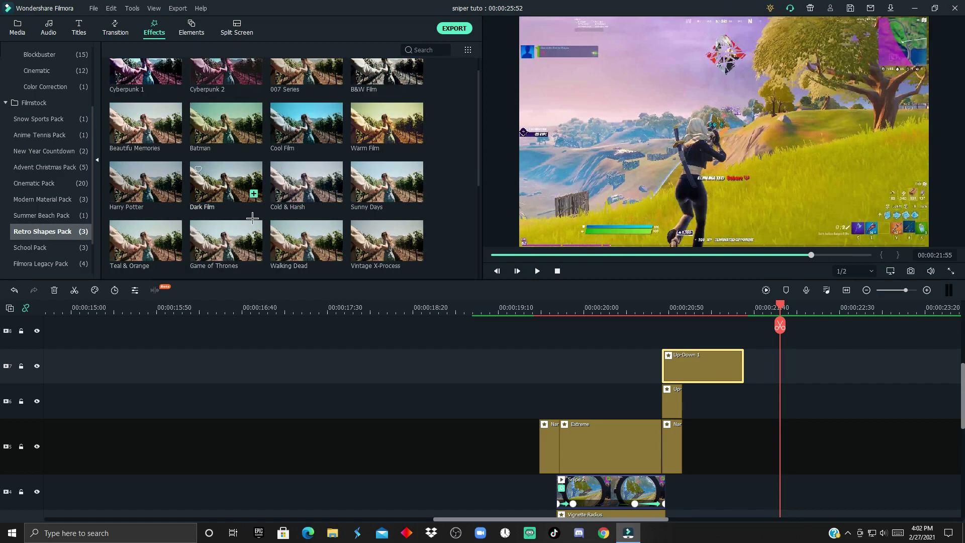
{"action": "left_click_drag", "start_coordinate": [157, 266], "coordinate": [362, 366]}
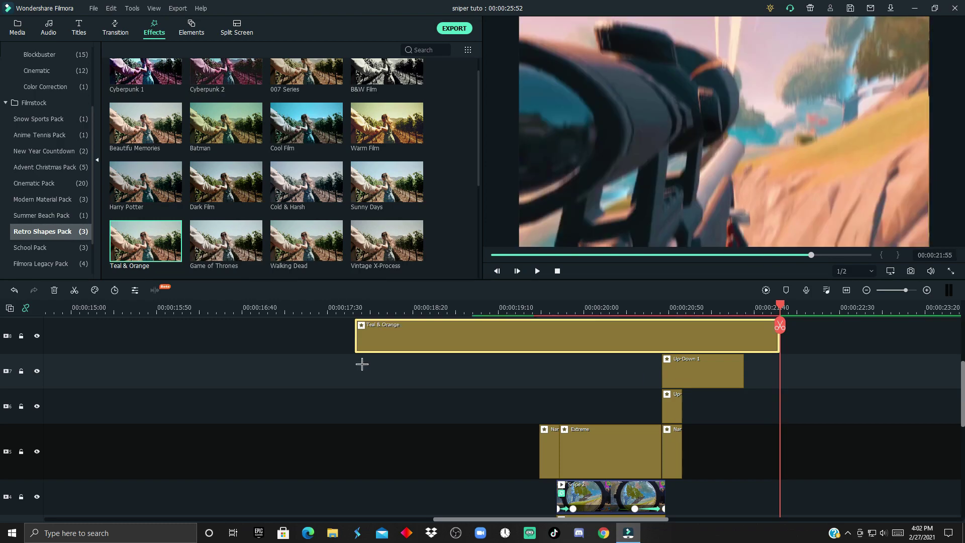
{"action": "left_click_drag", "start_coordinate": [306, 181], "coordinate": [351, 363]}
Step: Copy the masked scope clip and paste the duplicate on the empty track directly above it at 00:00:19:44
{"action": "left_click_drag", "start_coordinate": [787, 313], "coordinate": [602, 324]}
{"action": "scroll", "coordinate": [553, 325], "scroll_direction": "down", "scroll_amount": 5}
{"action": "scroll", "coordinate": [682, 439], "scroll_direction": "up", "scroll_amount": 1}
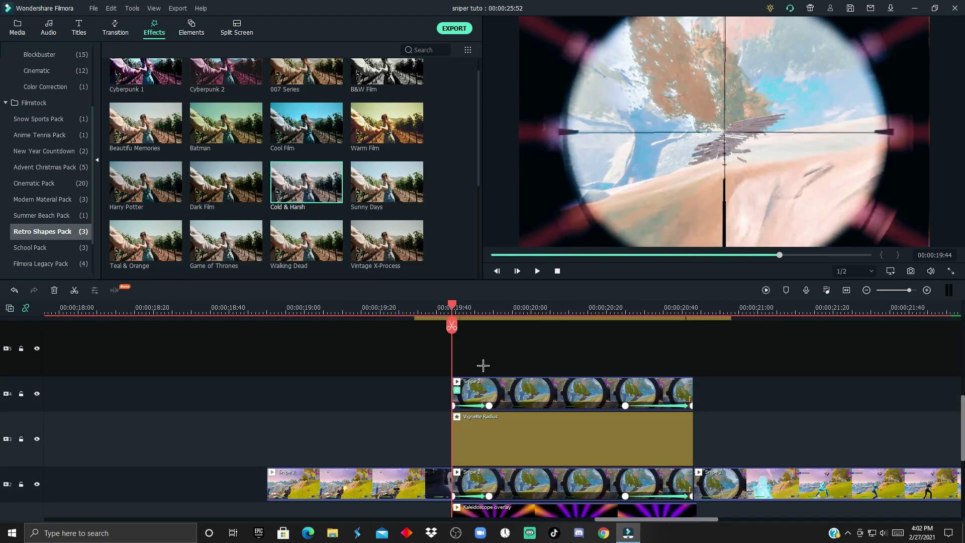
{"action": "left_click", "coordinate": [522, 395]}
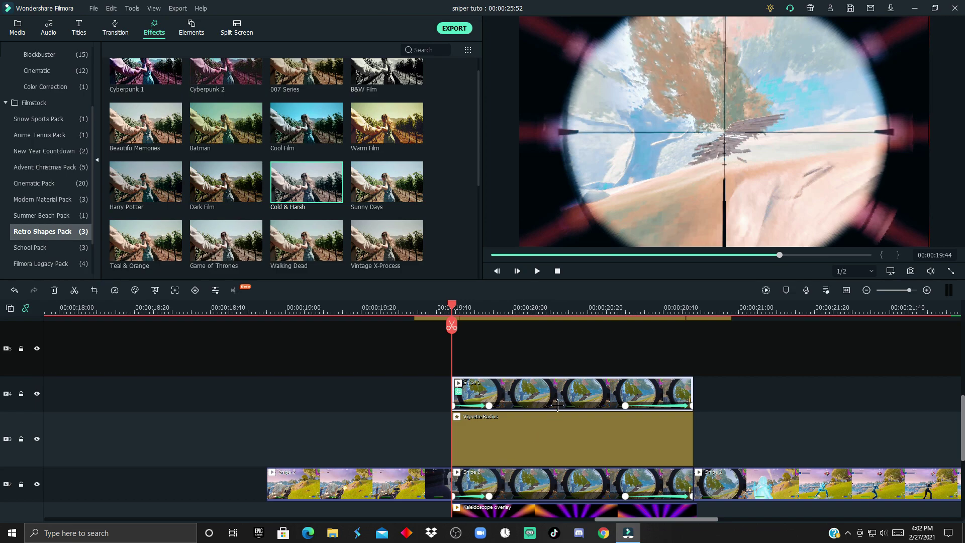
{"action": "left_click", "coordinate": [32, 372]}
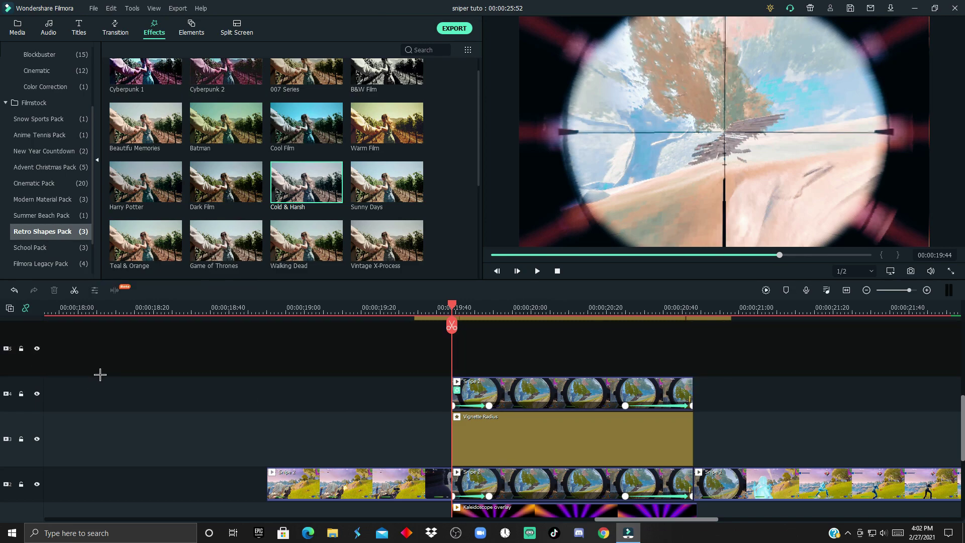
{"action": "key", "text": "ctrl+v"}
{"action": "left_click_drag", "start_coordinate": [690, 310], "coordinate": [827, 325]}
{"action": "left_click_drag", "start_coordinate": [695, 307], "coordinate": [506, 321]}
Step: Apply the custom preset "blusih" to the new scope duplicate through advanced color correction
{"action": "double_click", "coordinate": [518, 356]}
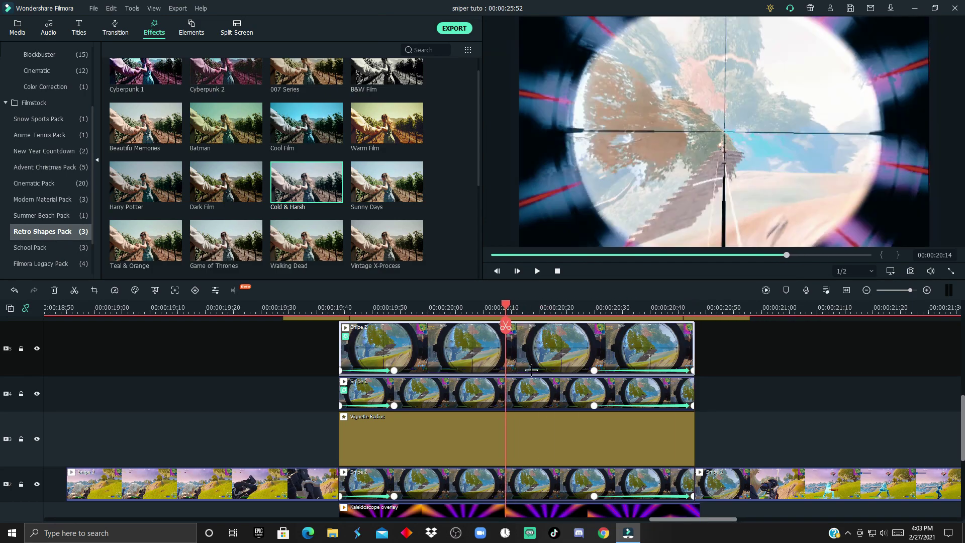
{"action": "left_click", "coordinate": [44, 25]}
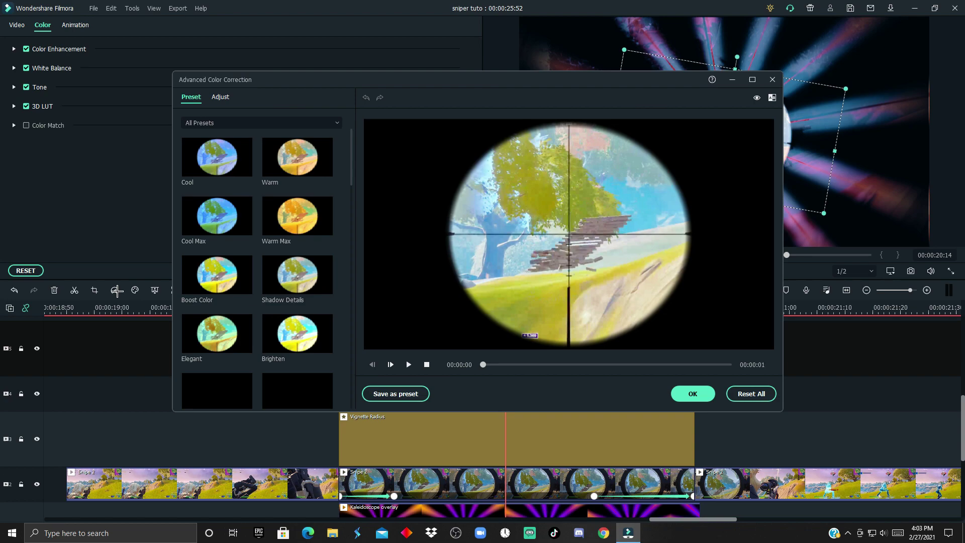
{"action": "left_click", "coordinate": [212, 126]}
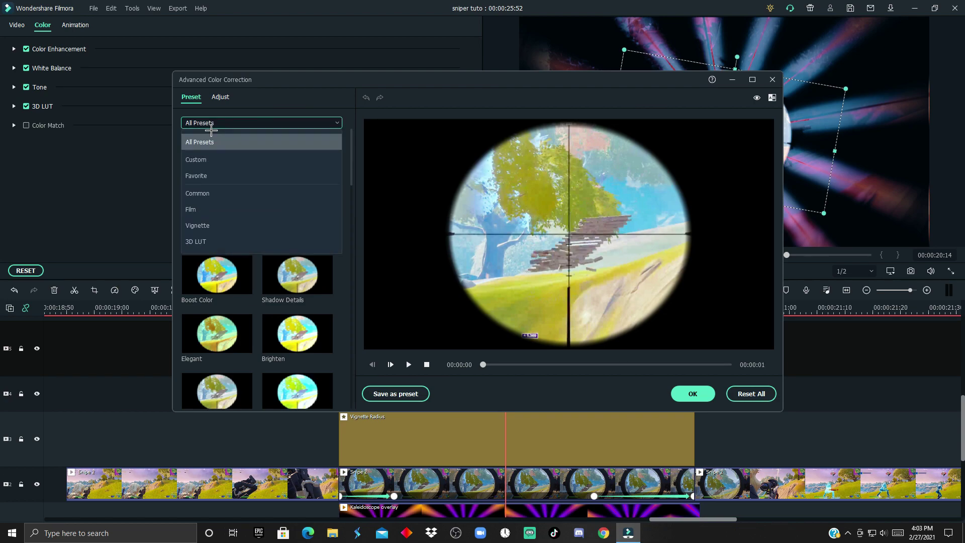
{"action": "left_click", "coordinate": [199, 163]}
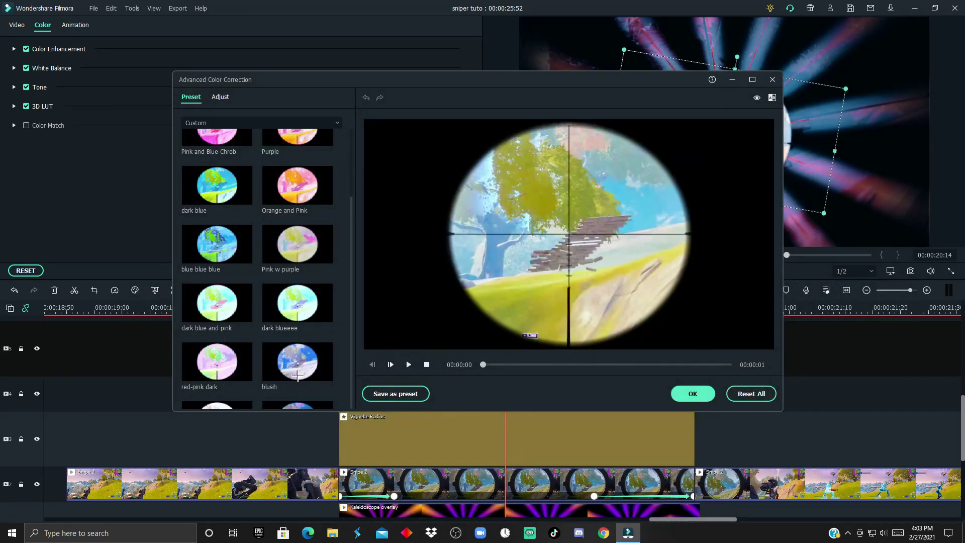
{"action": "left_click", "coordinate": [298, 376]}
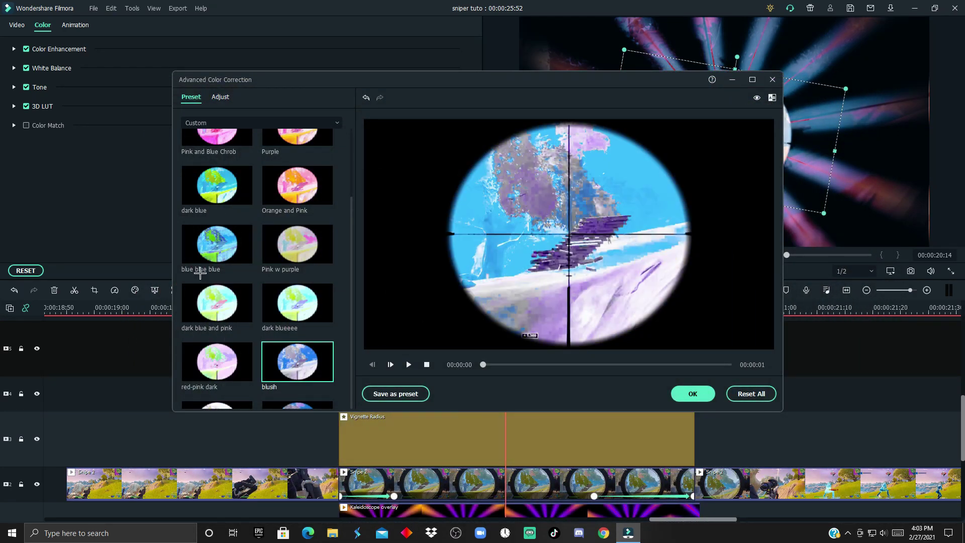
{"action": "left_click", "coordinate": [693, 394]}
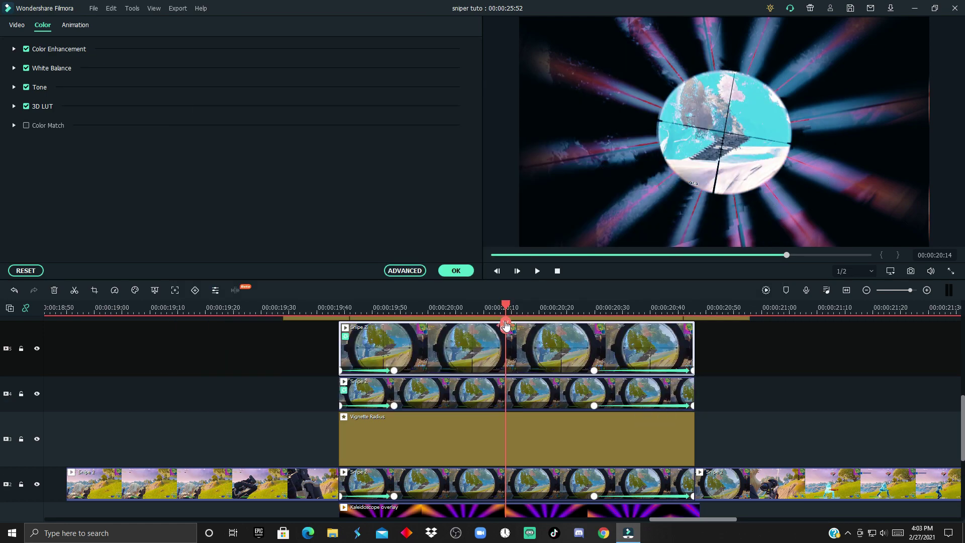
Step: Set the color-corrected duplicate's opacity to 0% on its starting keyframe at 00:00:19:44
{"action": "left_click_drag", "start_coordinate": [524, 303], "coordinate": [340, 304]}
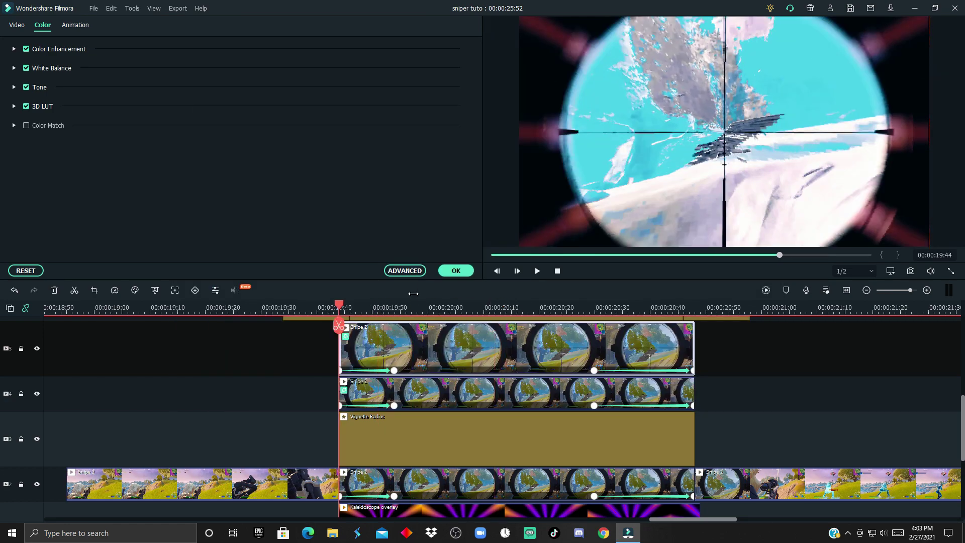
{"action": "left_click", "coordinate": [451, 274]}
{"action": "double_click", "coordinate": [393, 351]}
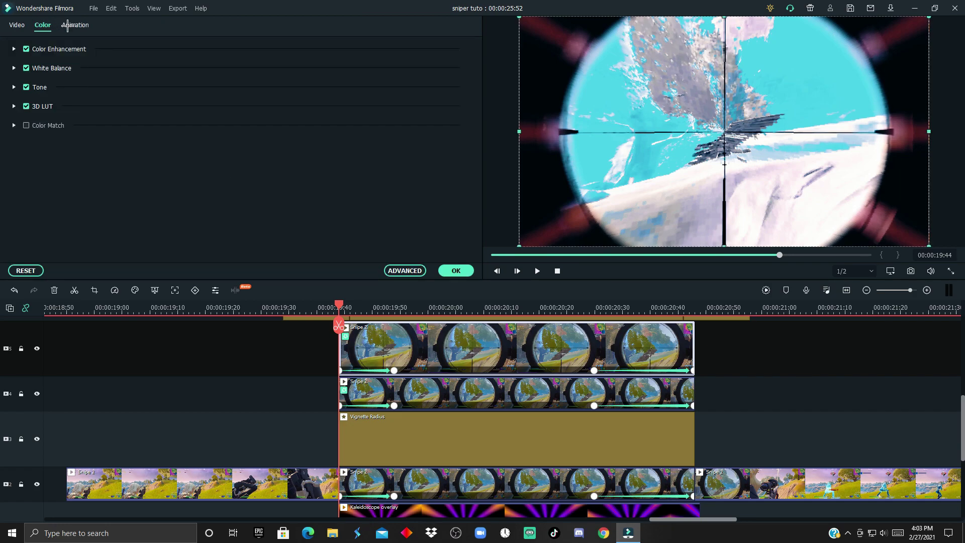
{"action": "left_click", "coordinate": [80, 32]}
{"action": "left_click_drag", "start_coordinate": [192, 177], "coordinate": [30, 200]}
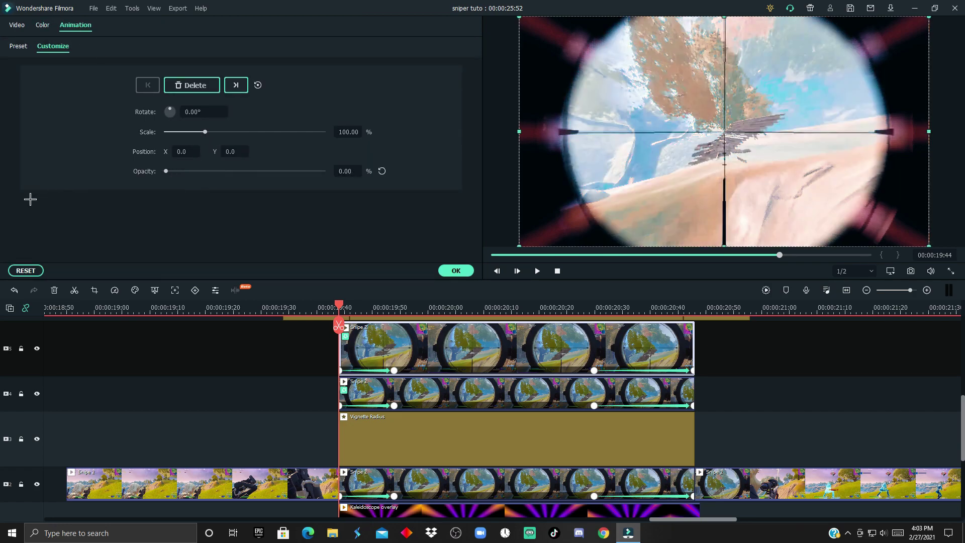
{"action": "left_click_drag", "start_coordinate": [345, 313], "coordinate": [698, 338]}
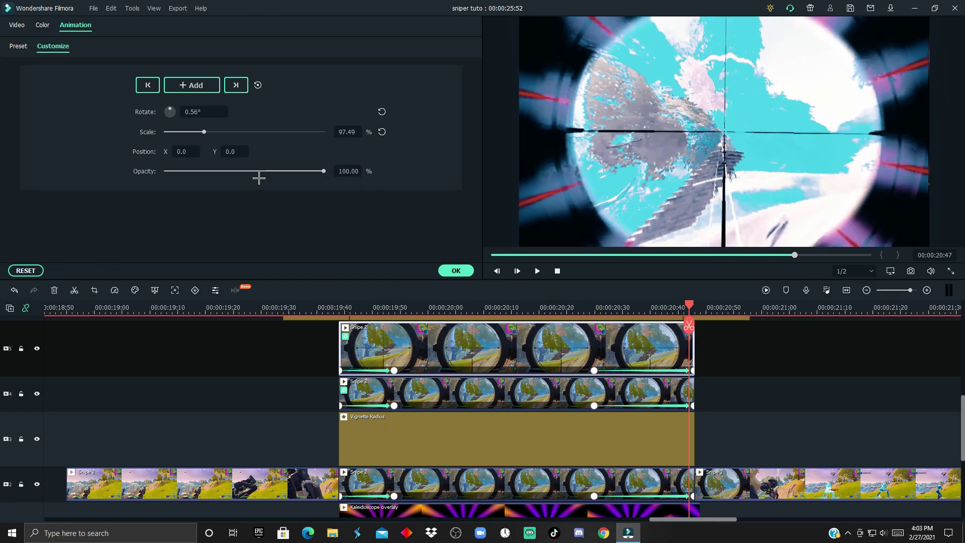
{"action": "left_click_drag", "start_coordinate": [259, 174], "coordinate": [19, 200]}
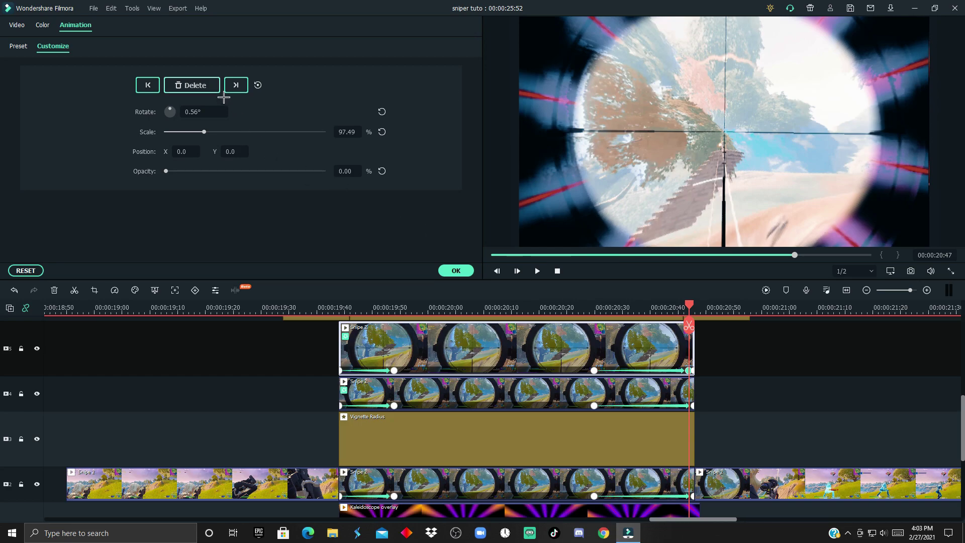
{"action": "left_click", "coordinate": [211, 91]}
Step: Extend the color-corrected duplicate slightly past the scope clip's end, restore 100% opacity at 00:00:20:48, and fade it out toward its new end
{"action": "left_click_drag", "start_coordinate": [696, 360], "coordinate": [722, 356]}
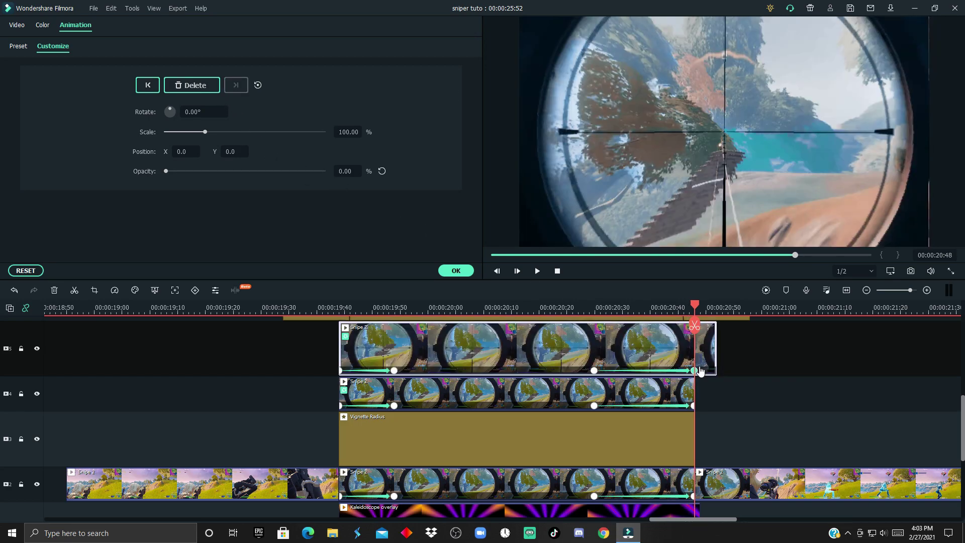
{"action": "left_click", "coordinate": [382, 171]}
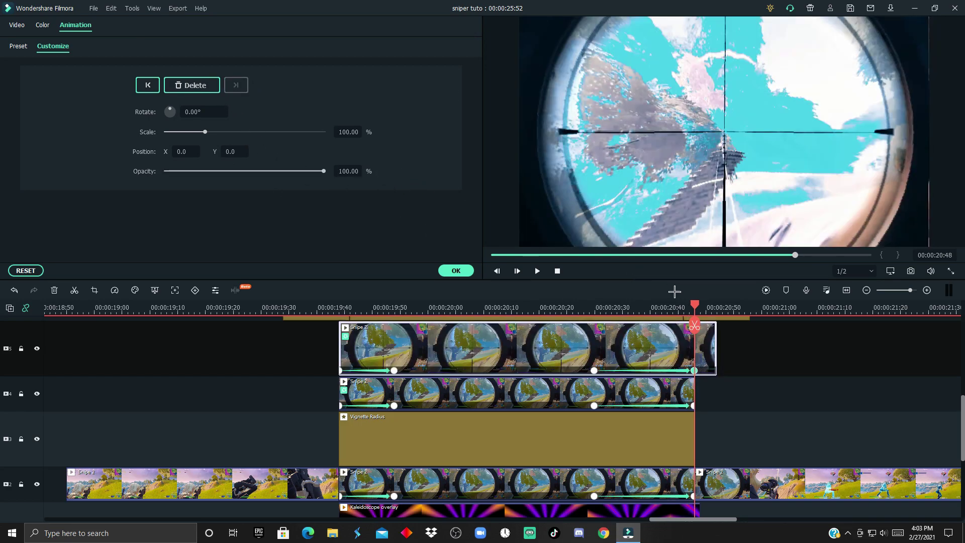
{"action": "left_click", "coordinate": [710, 312]}
{"action": "key", "text": "space"}
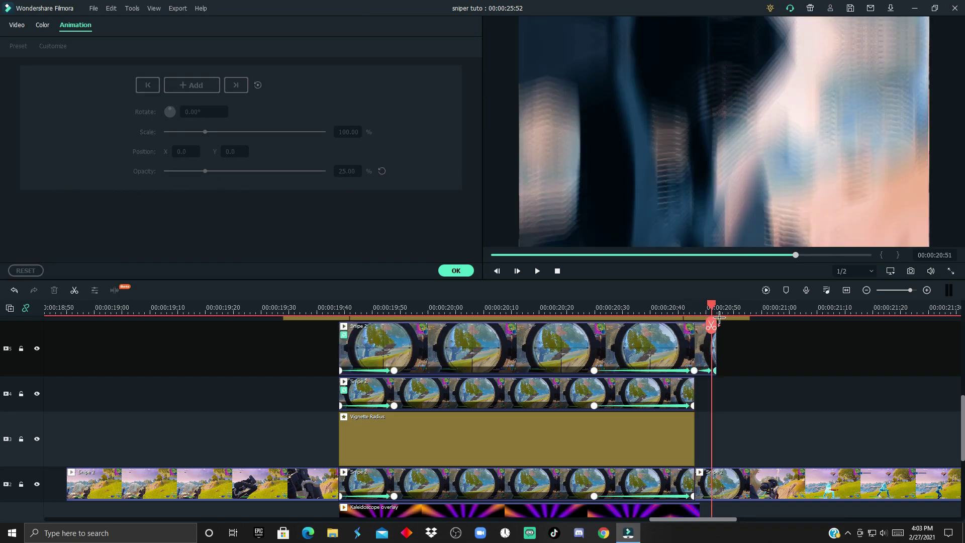
{"action": "left_click_drag", "start_coordinate": [878, 326], "coordinate": [185, 329]}
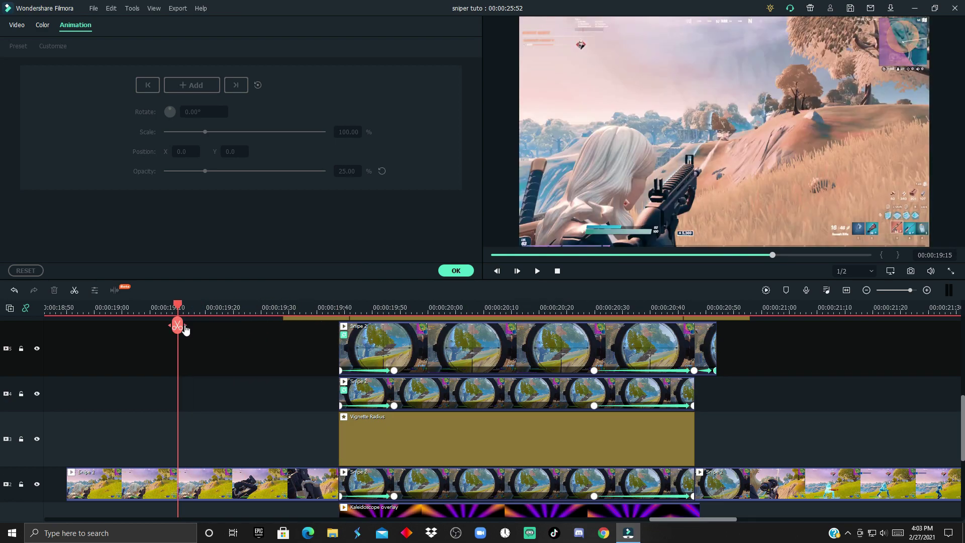